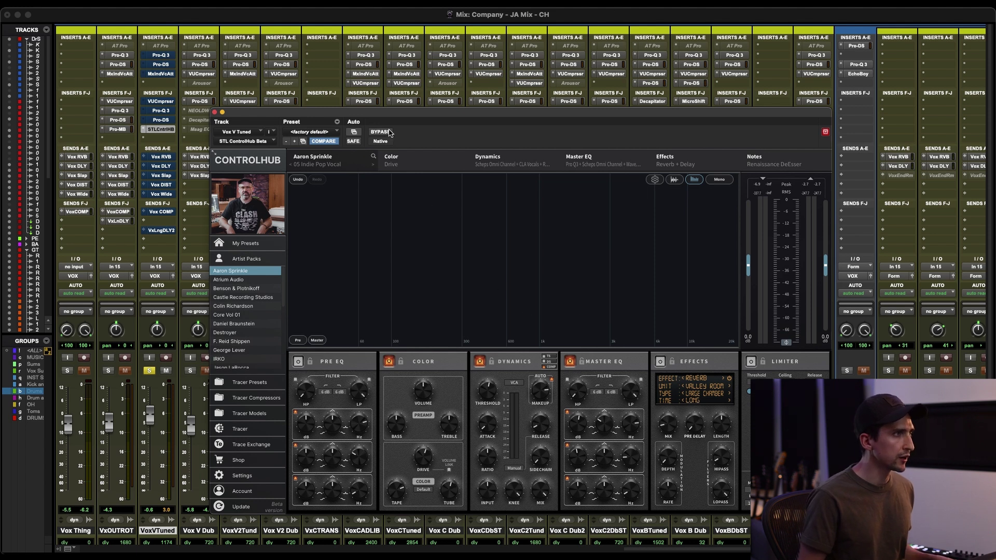
During playback, A/B the 05 Indie Pop Vocal preset against the dry vocal, leaving it active
key(space)
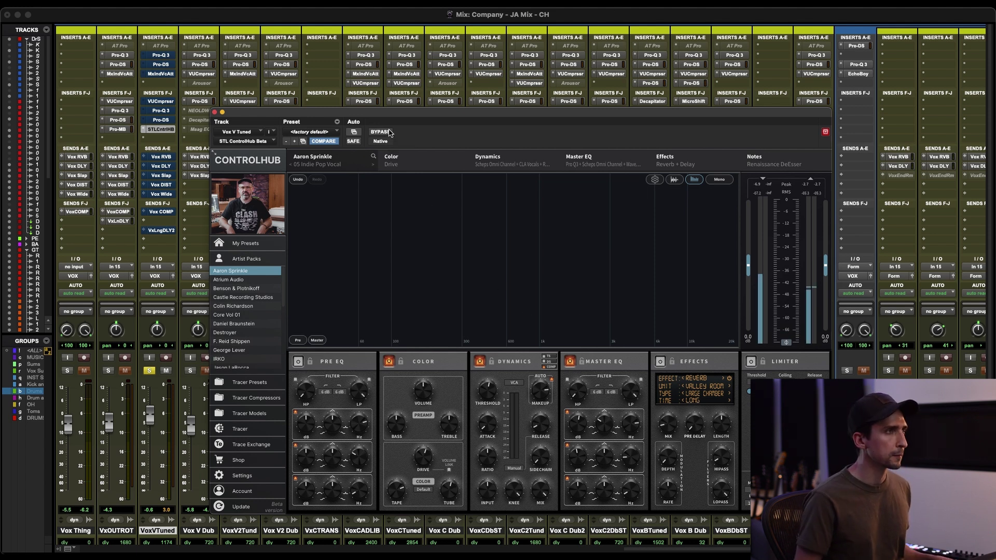
click(382, 132)
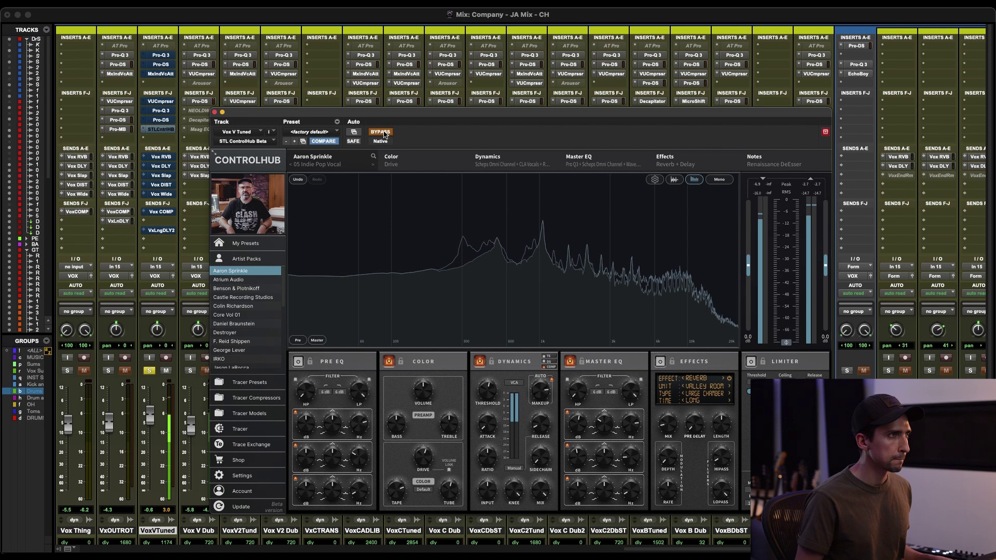
click(382, 132)
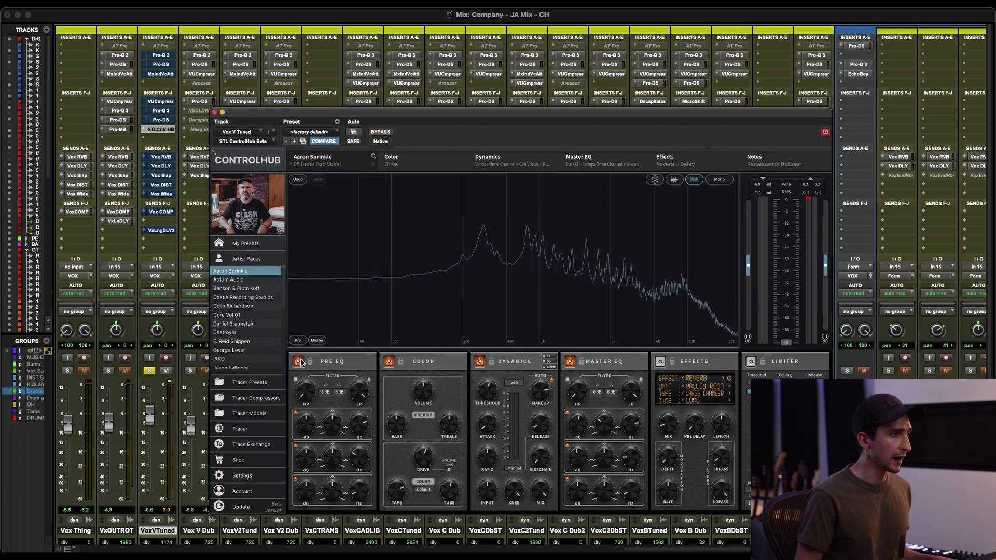
Give the Pre EQ a 24 dB high-pass filter at about 217 Hz, then stop playback
click(325, 392)
click(331, 426)
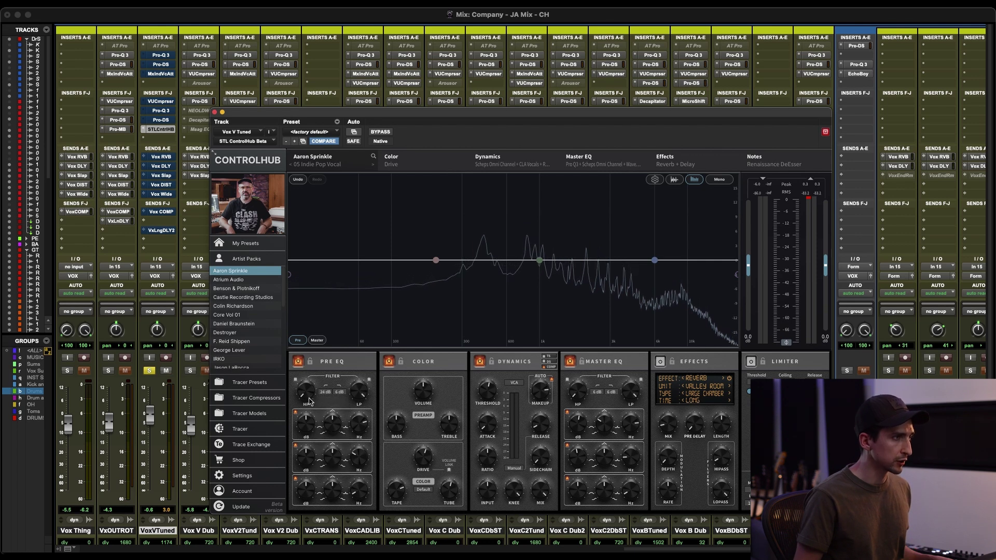
drag(289, 275, 440, 275)
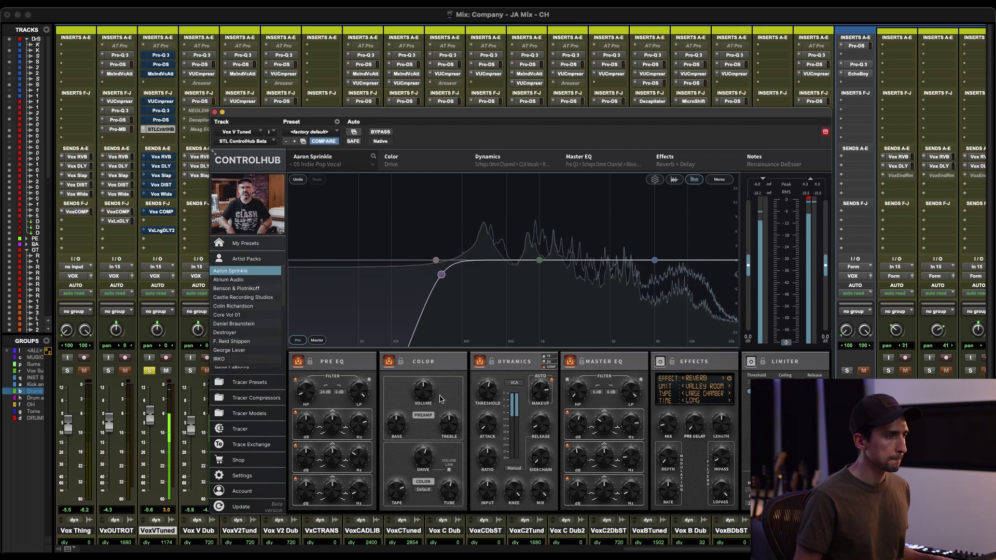
key(space)
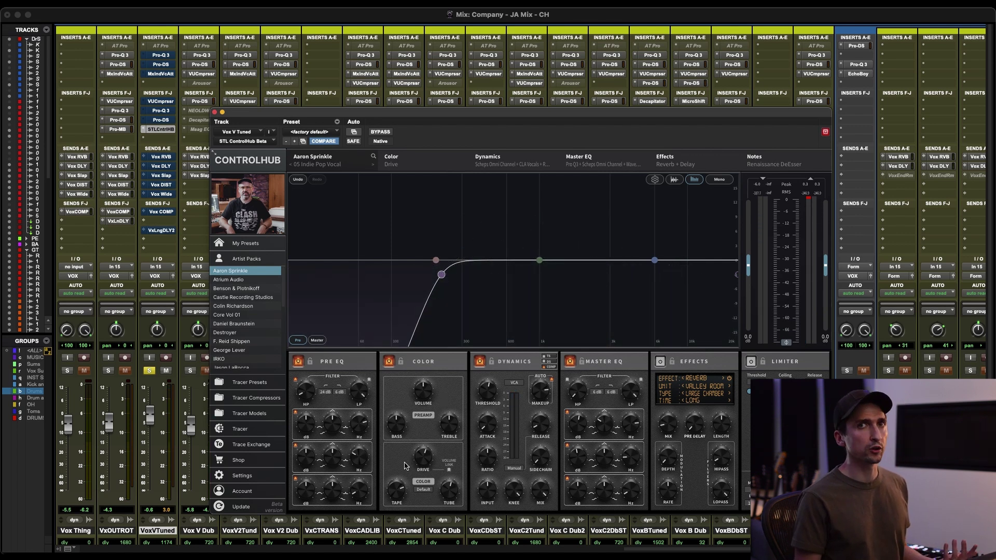
Switch the Color model to Distressor - Dist 2 from My Tracer Models > JWA MODELS
click(424, 490)
mouse_move(457, 509)
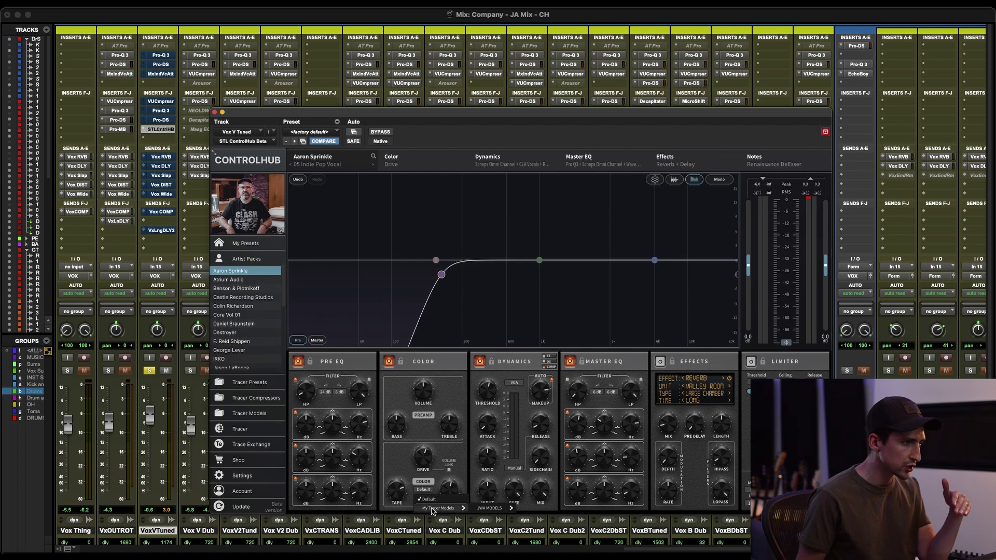
mouse_move(493, 508)
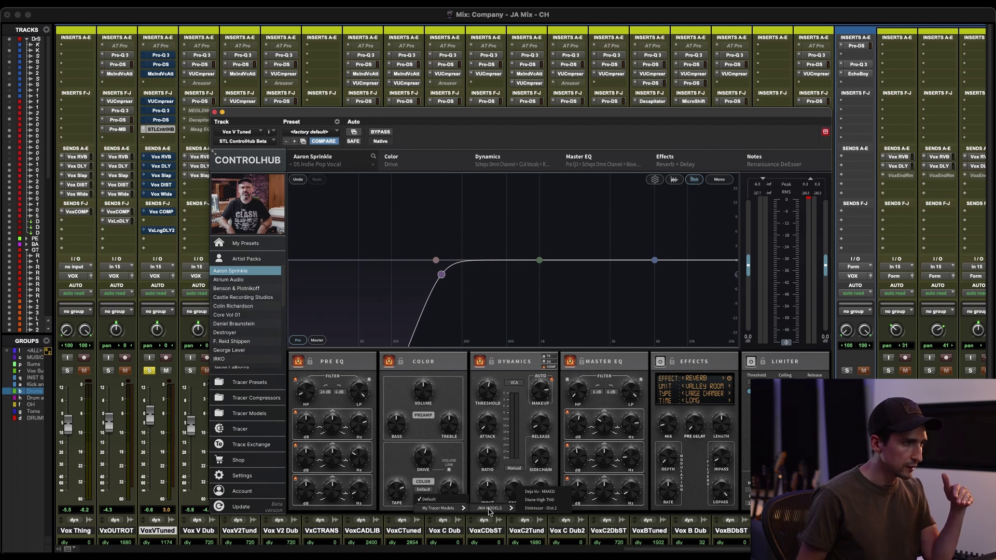
click(541, 508)
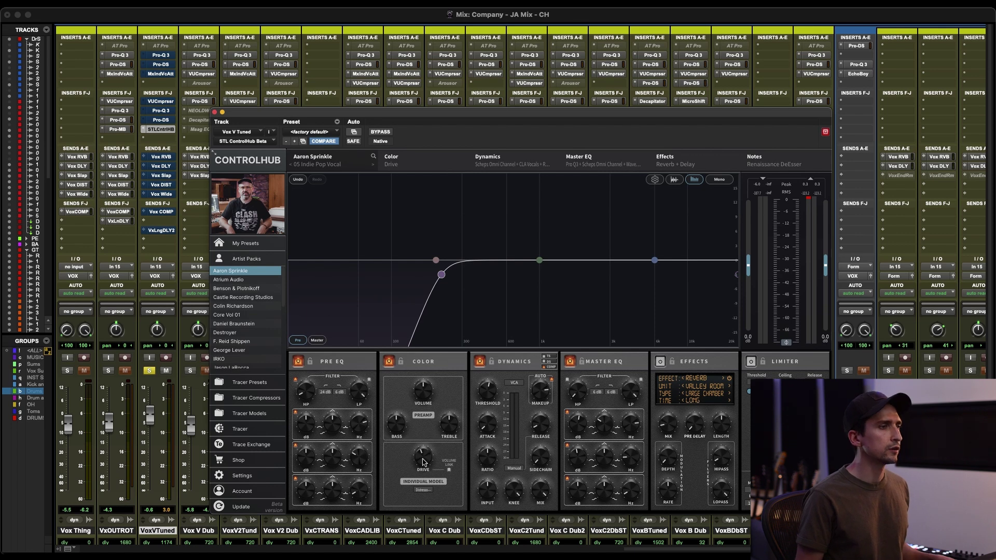
Audition the vocal through the Distressor - Dist 2 colour, then stop playback
key(space)
mouse_move(422, 460)
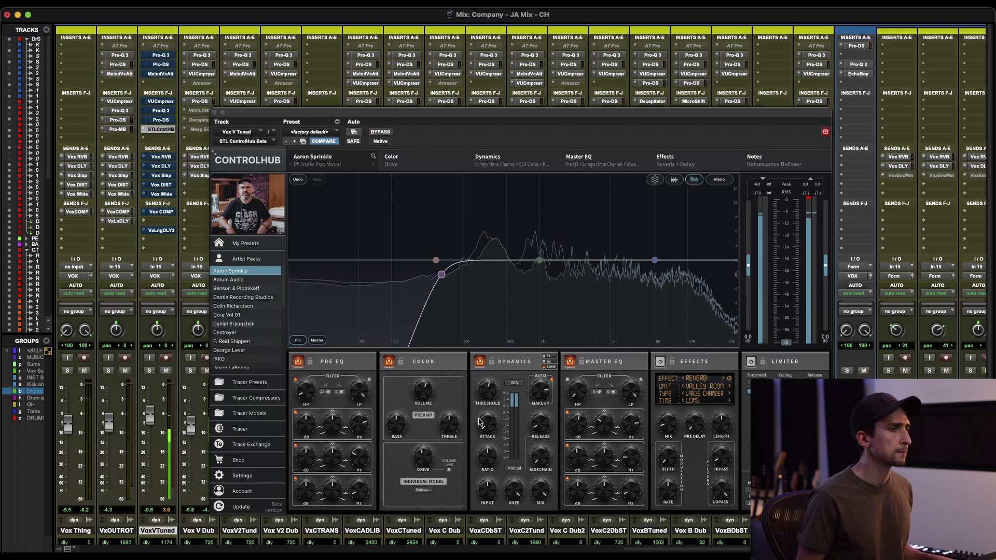
click(423, 390)
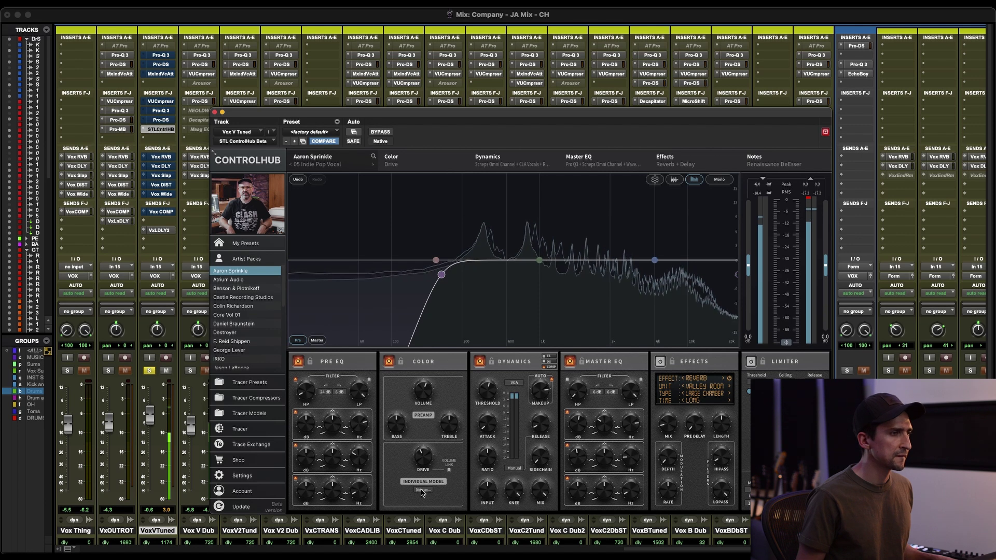
key(space)
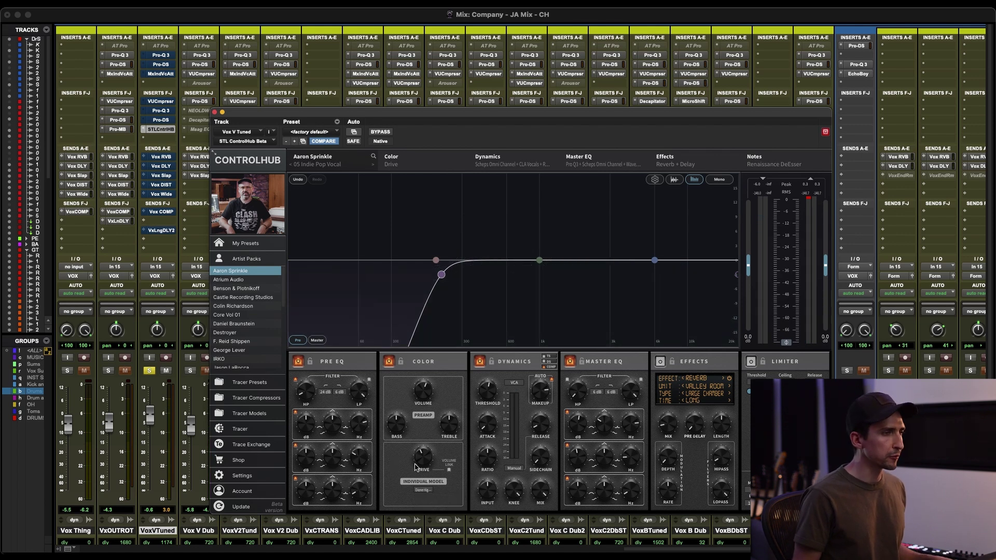
Reopen the Color model list, close it unchanged, and restart playback
click(422, 491)
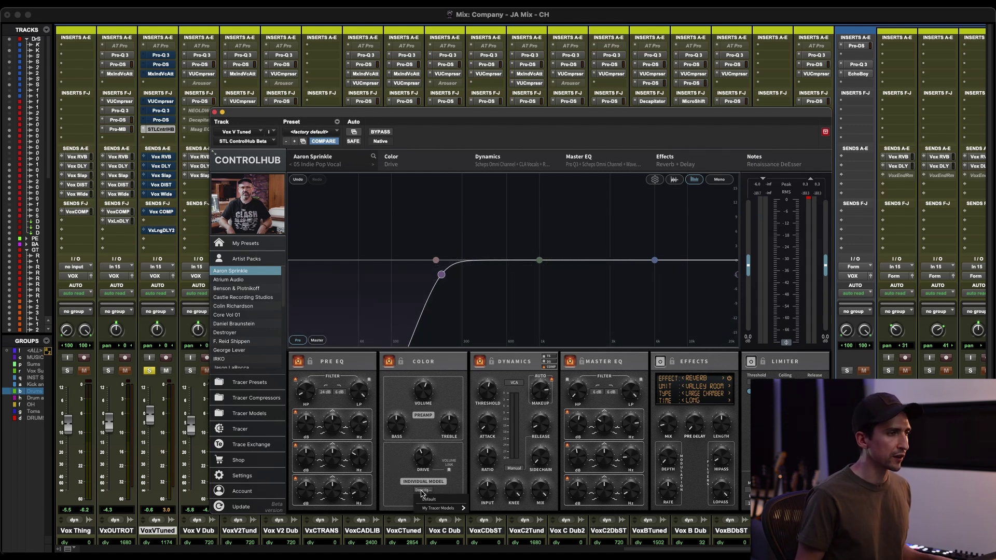
click(396, 468)
key(space)
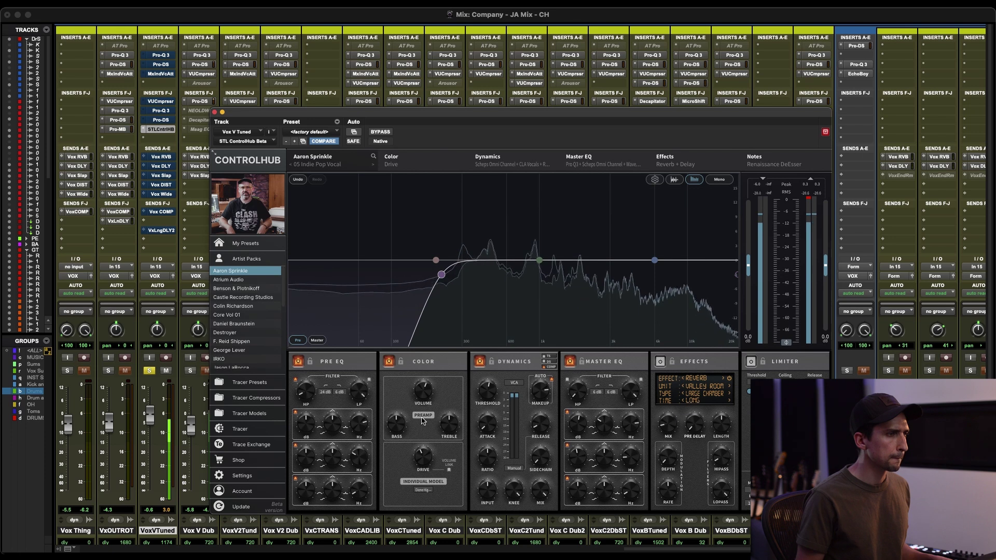
mouse_move(424, 419)
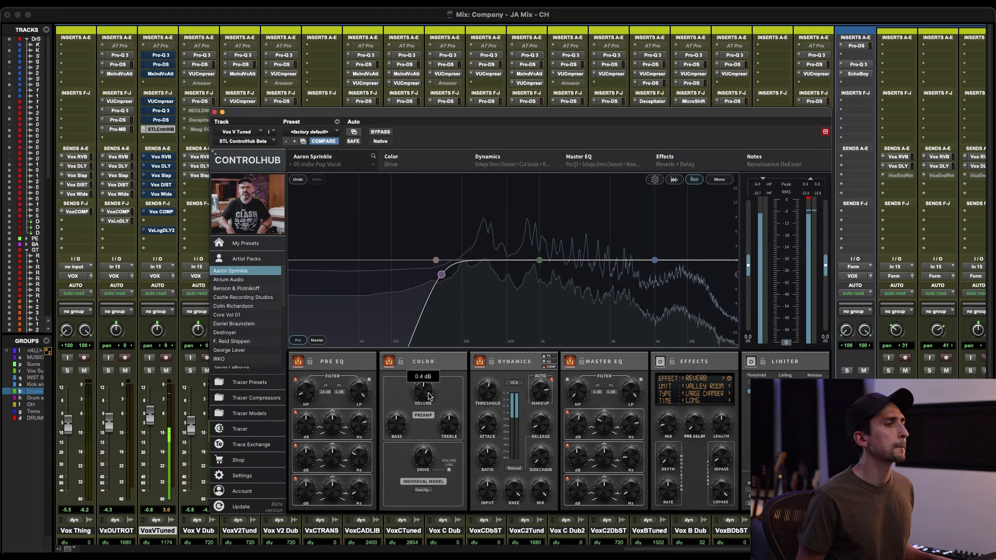
click(381, 132)
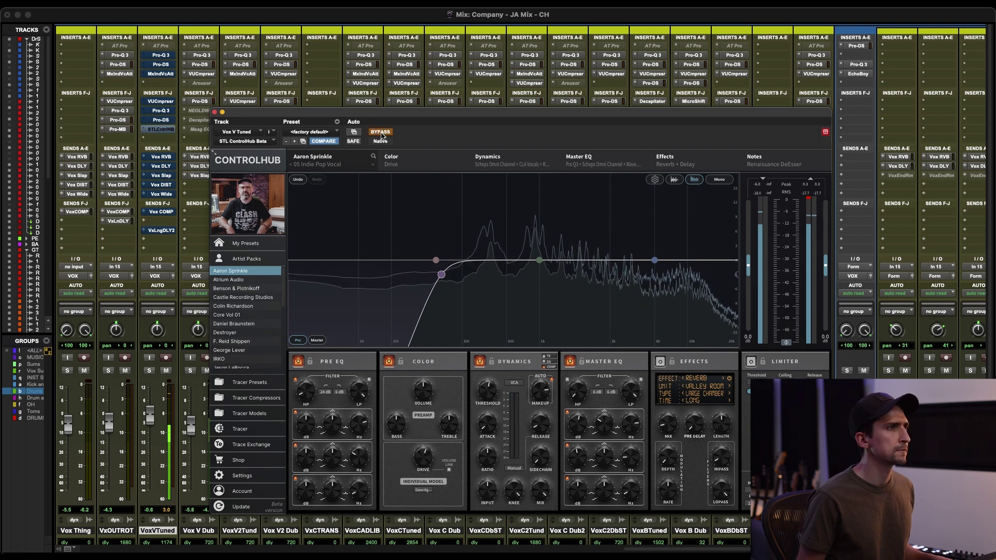
click(381, 133)
key(shift+s)
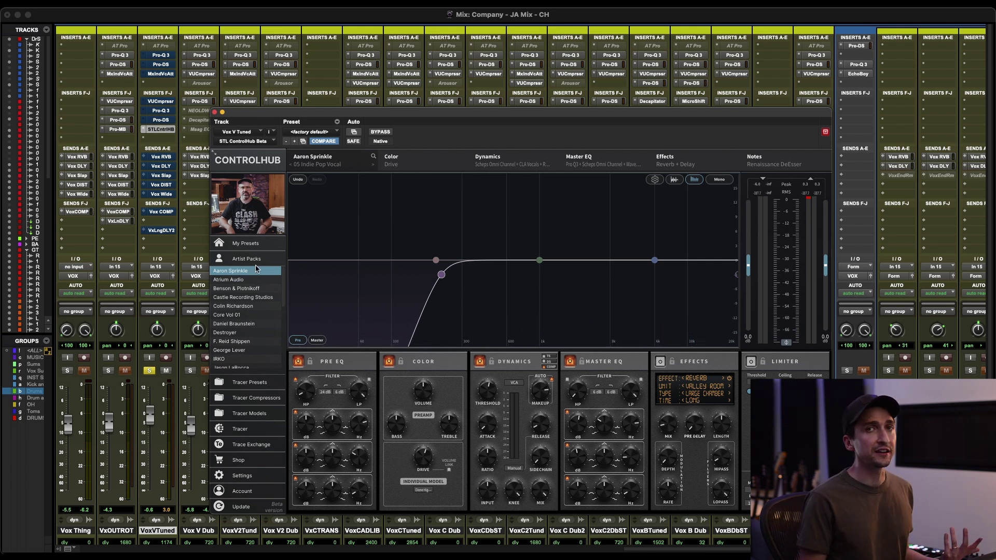
Save the vocal chain as preset 'AS Vocal Starter with HIGH THD' in the JWA Aug 2024 folder
click(245, 244)
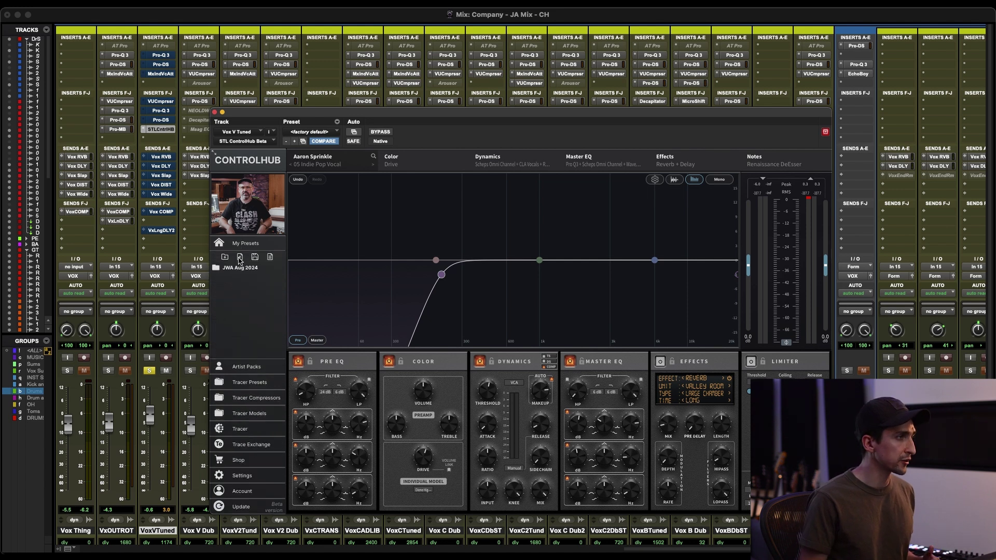
click(240, 258)
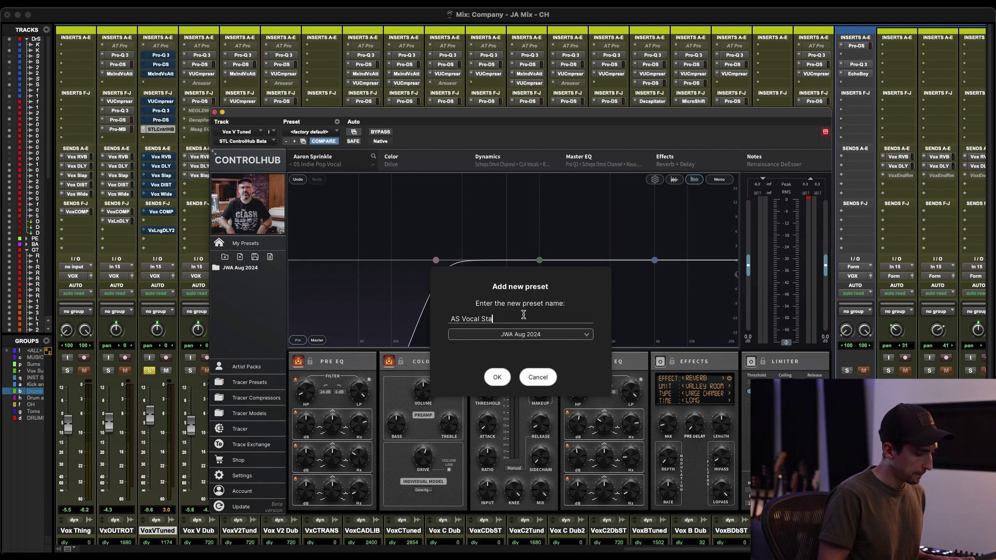
key(BackSpace)
key(BackSpace)
key(BackSpace)
text(rter with HIGH THD)
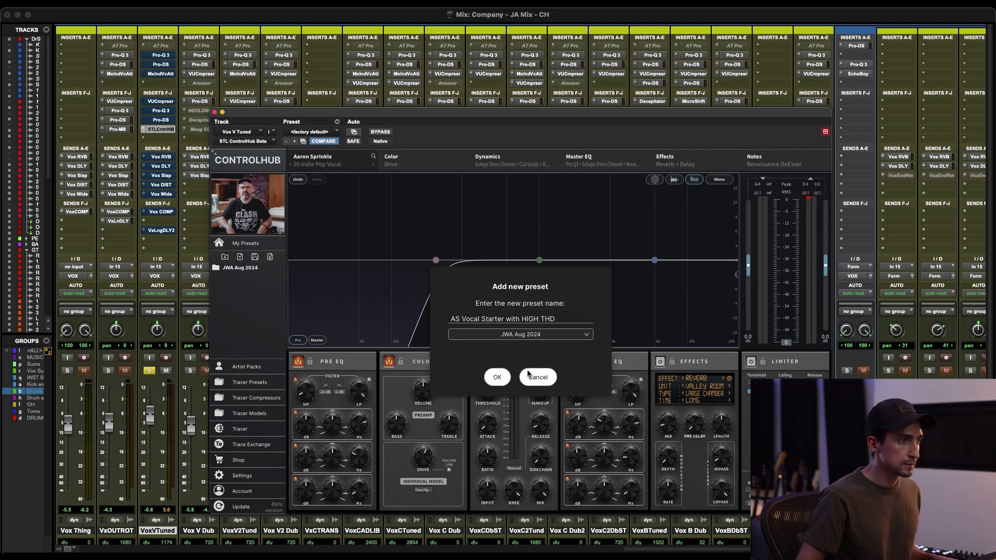
click(497, 377)
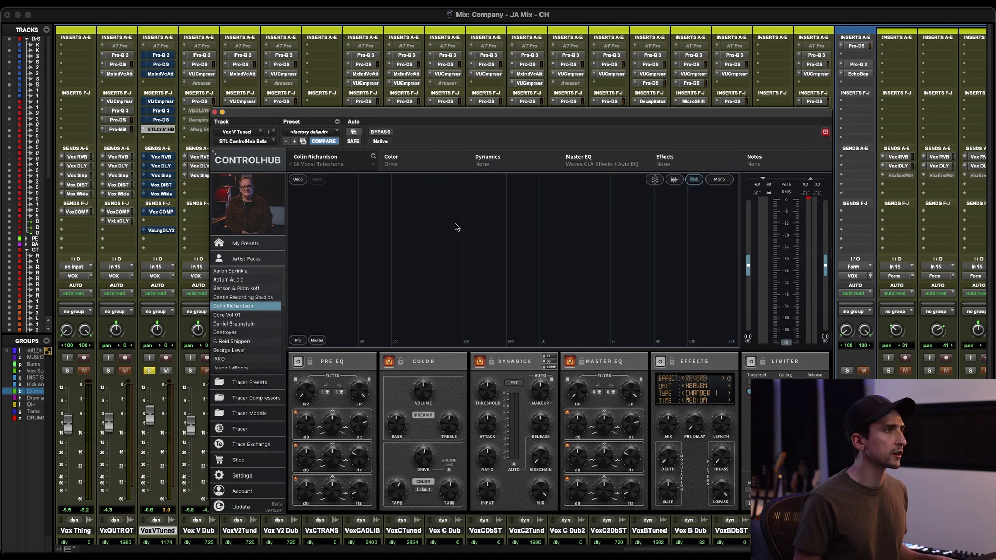
A/B the 08 Vocal Telephone preset against bypass, then load an individual JWA Color model
key(space)
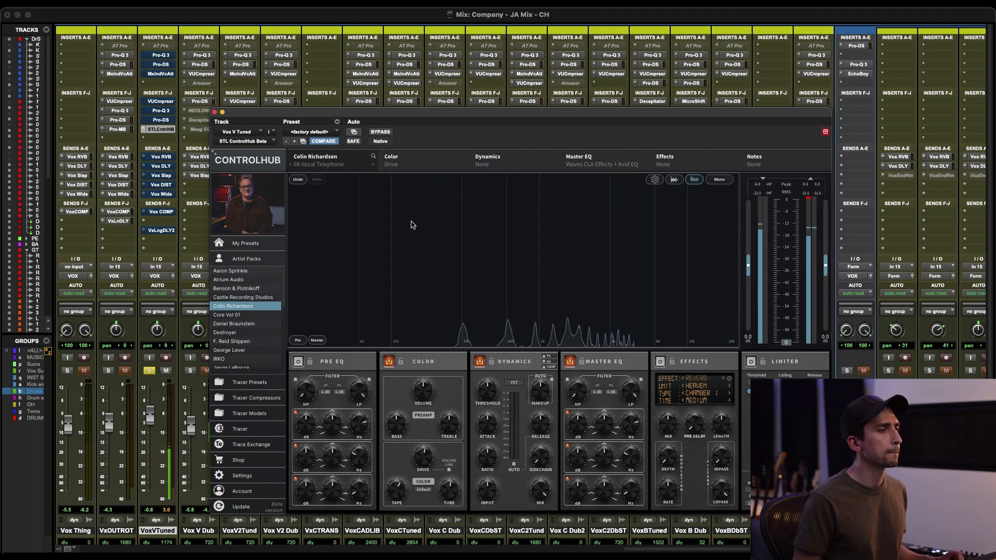
click(381, 132)
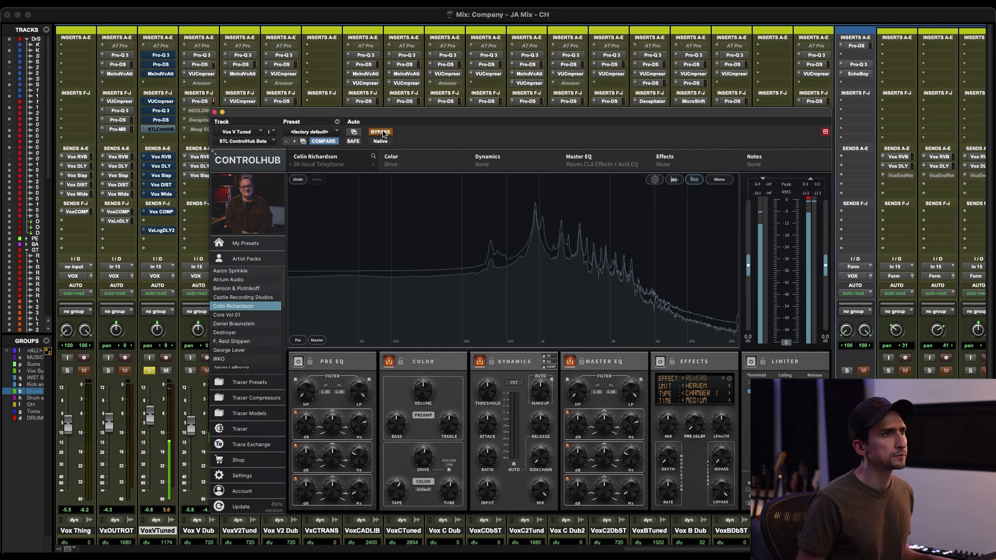
click(381, 132)
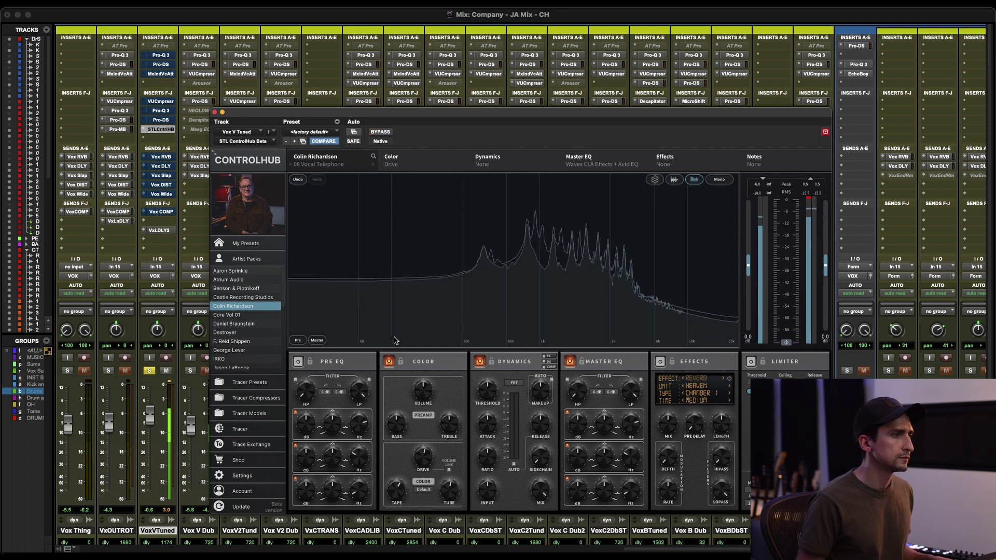
click(425, 490)
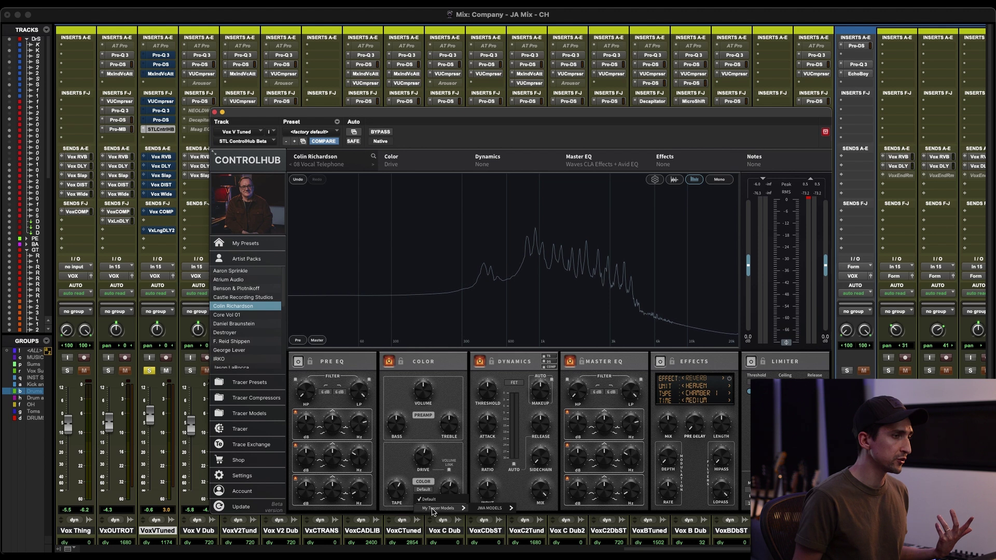
mouse_move(490, 507)
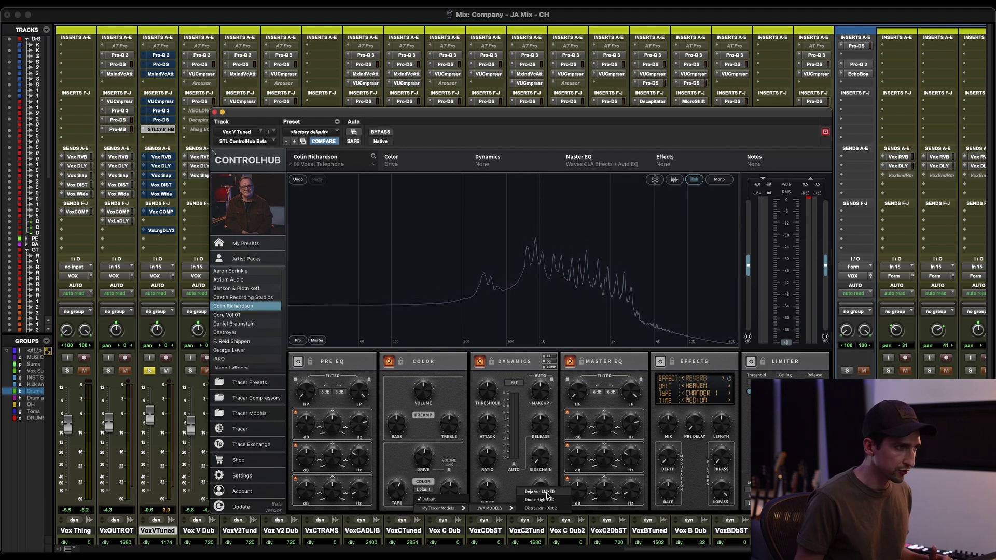
click(541, 492)
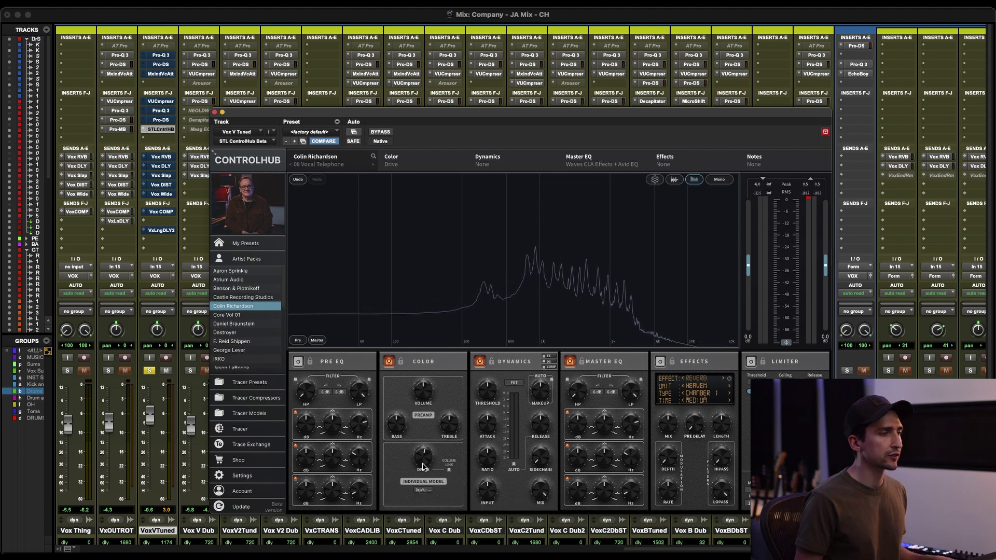
Retune the Color stage: drive down to -11.6 dB and volume up to 20.2 dB
drag(423, 467, 425, 457)
drag(431, 399, 429, 365)
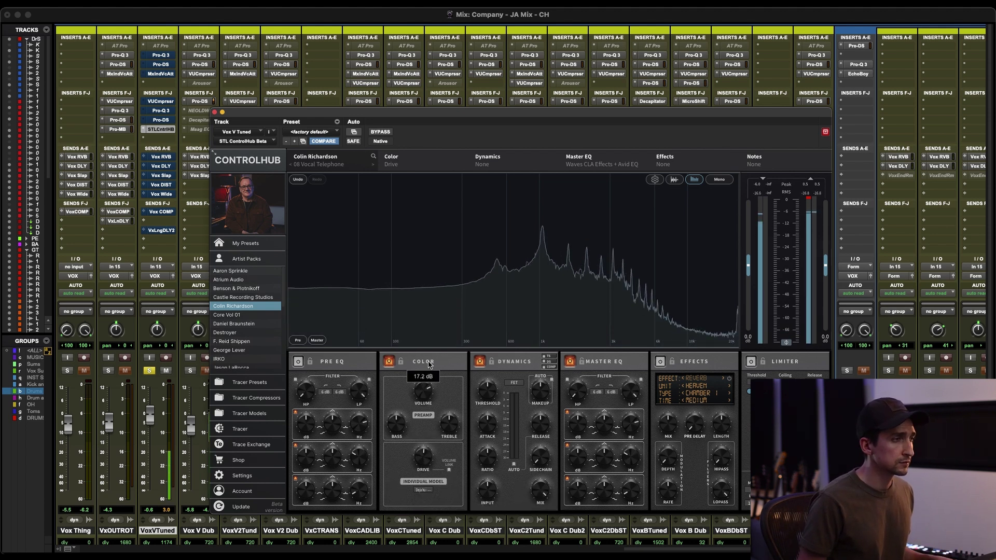
drag(424, 457, 432, 473)
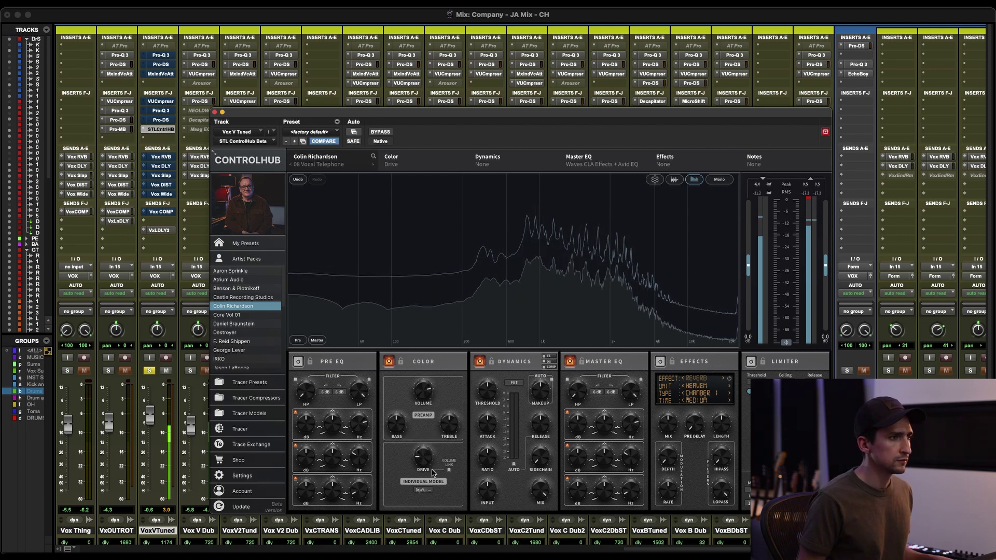
drag(429, 463, 429, 458)
drag(428, 397, 428, 397)
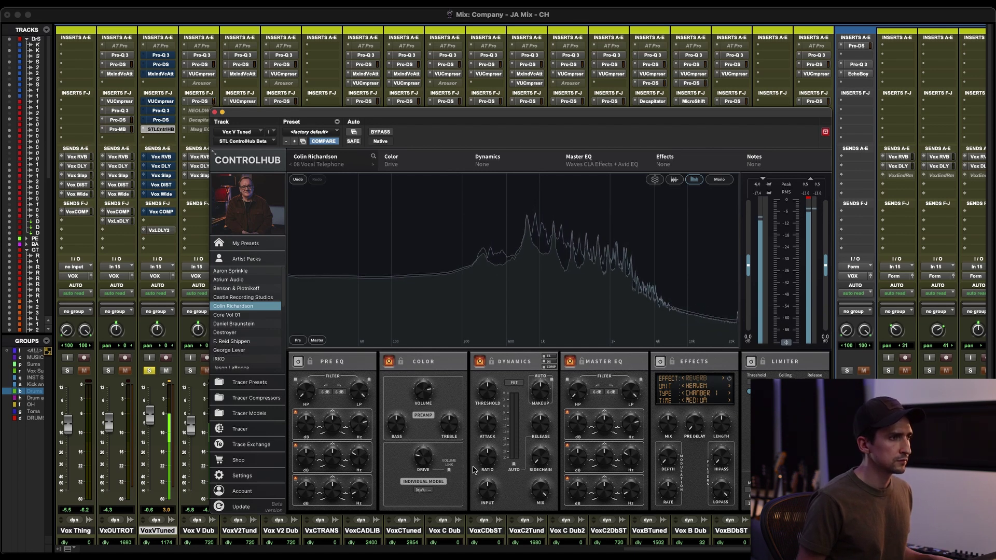
click(429, 490)
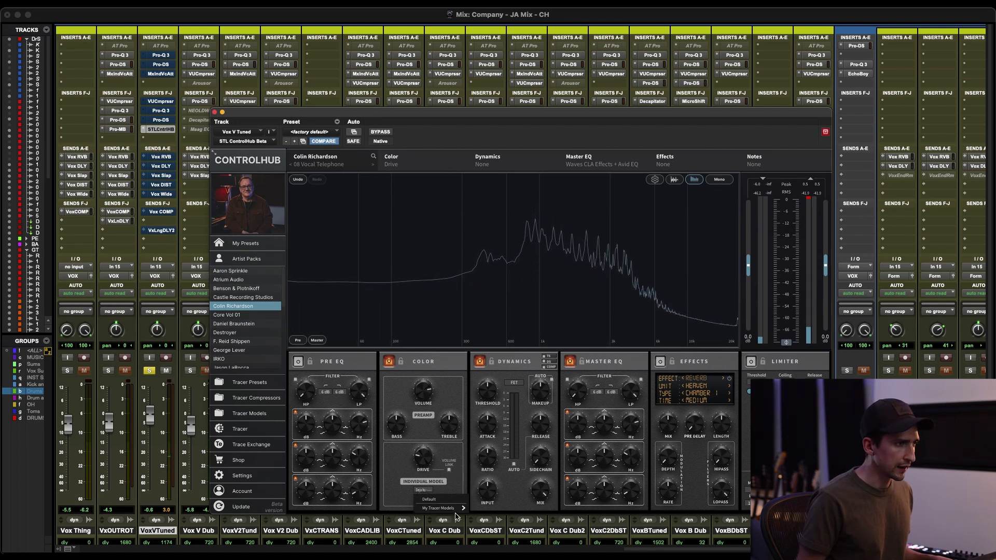
Load a Distressor compressor from JWA Compressors into the Dynamics module, then stop playback
click(537, 510)
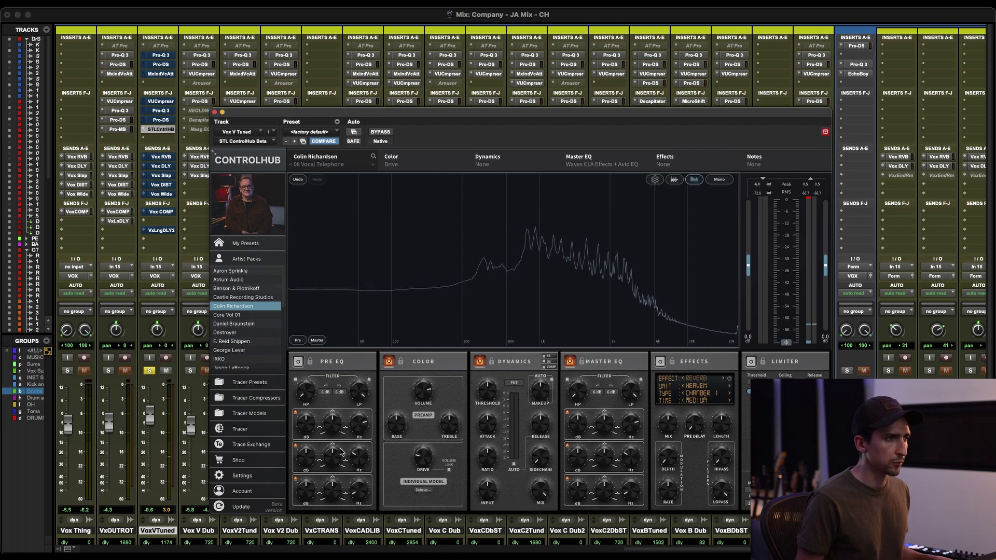
mouse_move(424, 407)
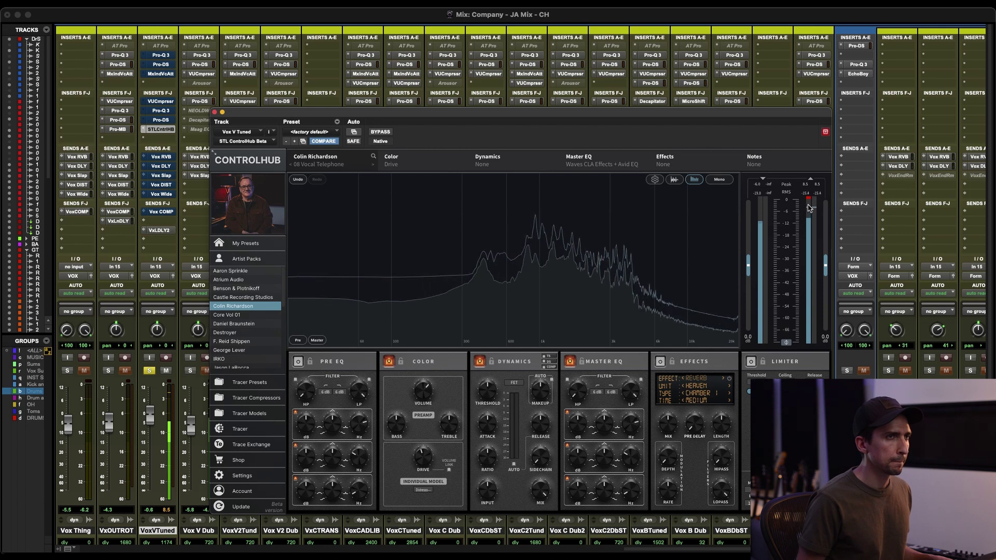
click(514, 382)
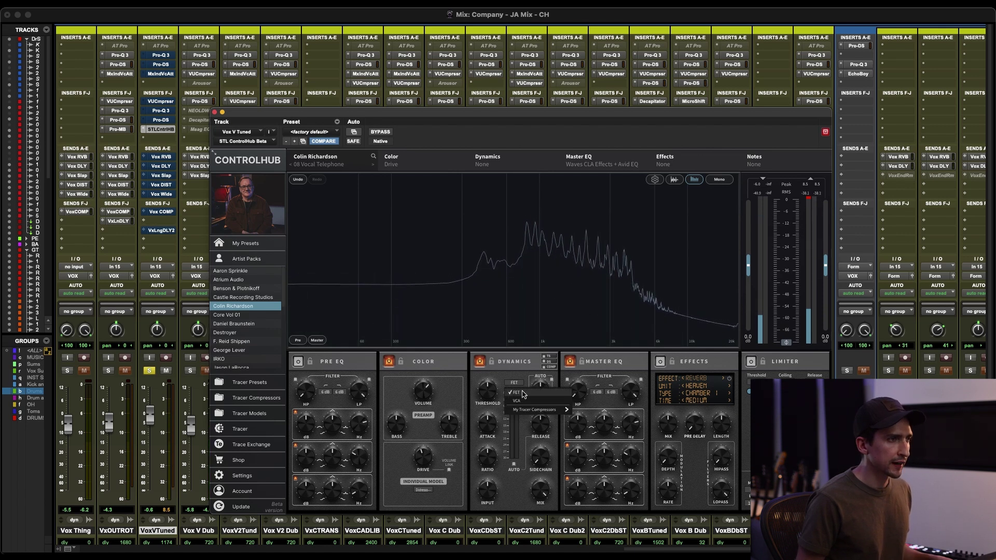
mouse_move(537, 411)
mouse_move(598, 411)
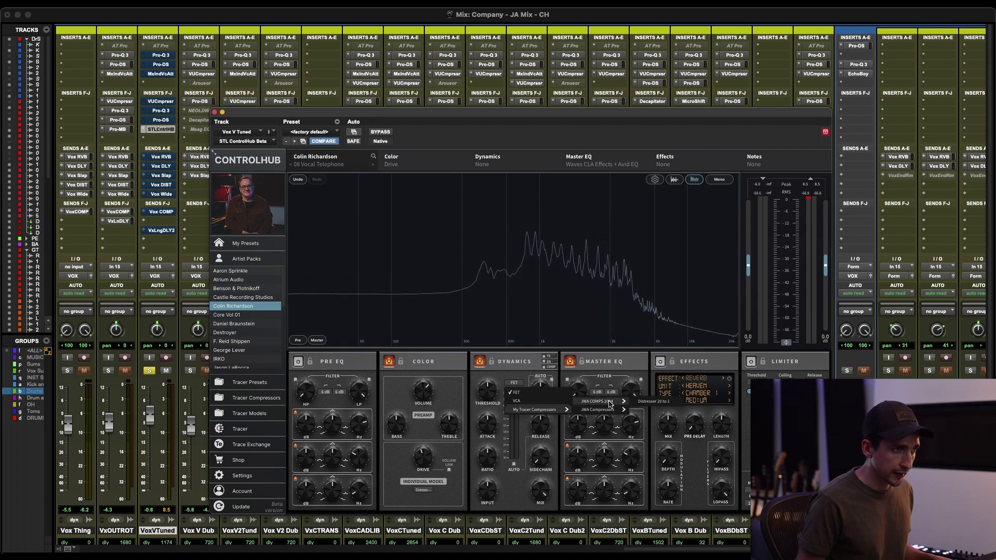
click(645, 402)
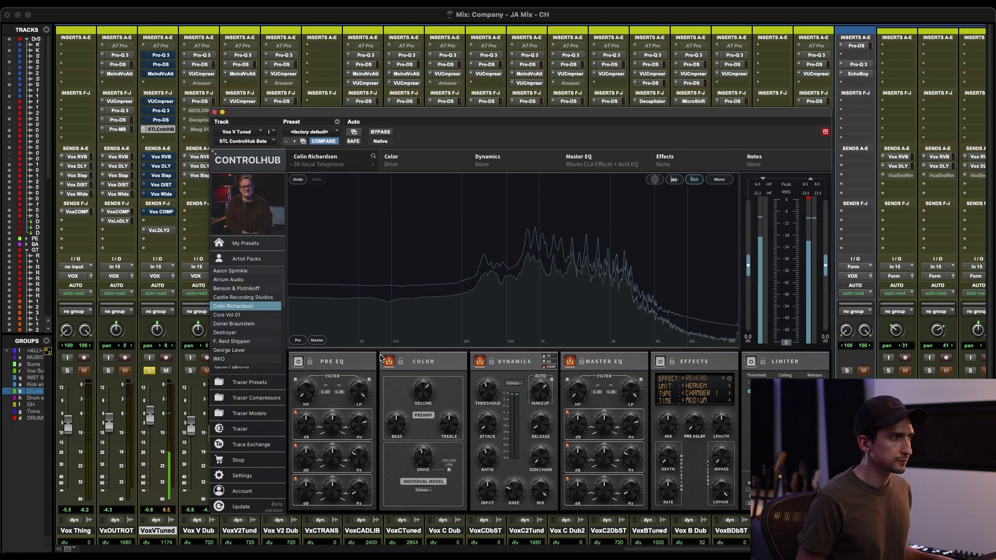
key(space)
Begin saving the current vocal settings as a new preset under My Presets
click(247, 243)
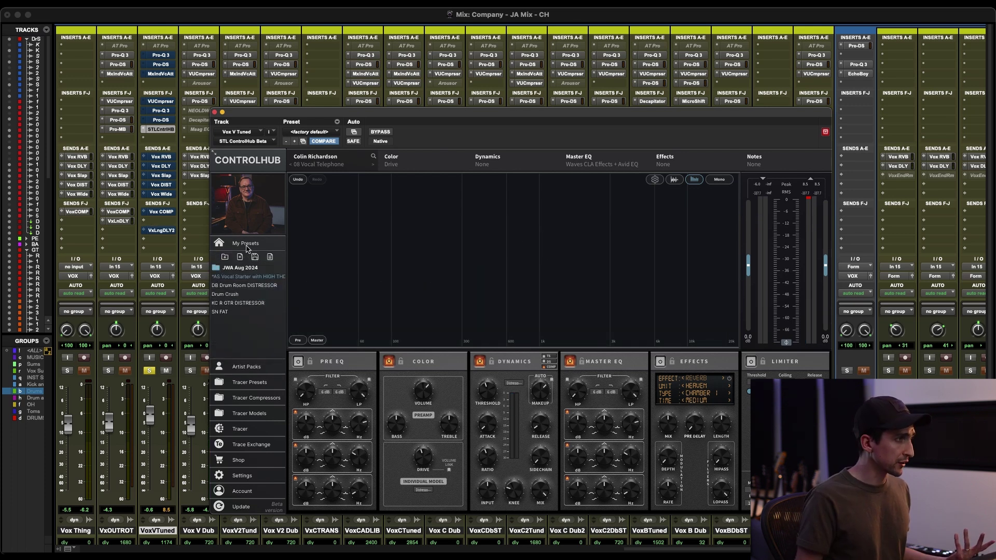
click(239, 257)
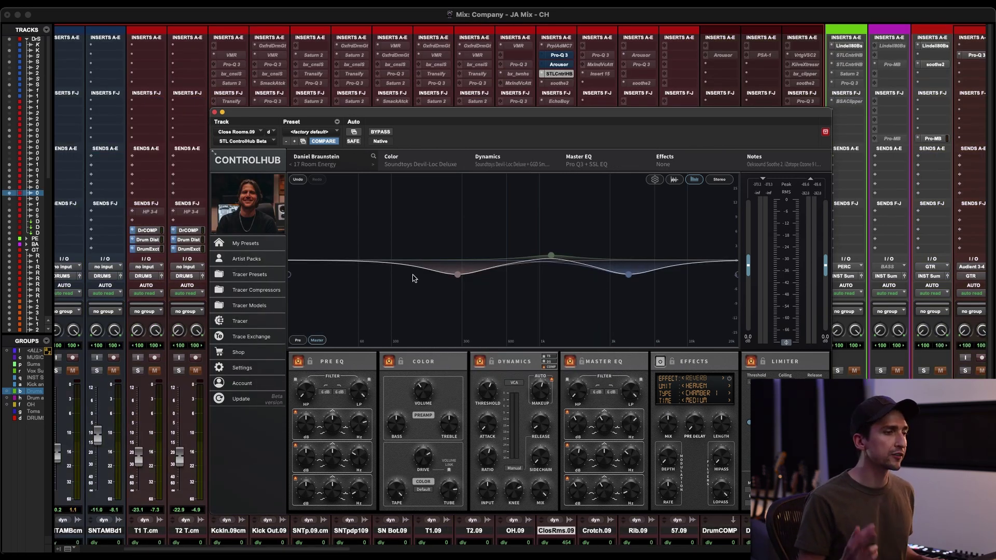
A/B the 17 Room Energy preset on Clos Rooms.09 against bypass while playing
super+click(554, 74)
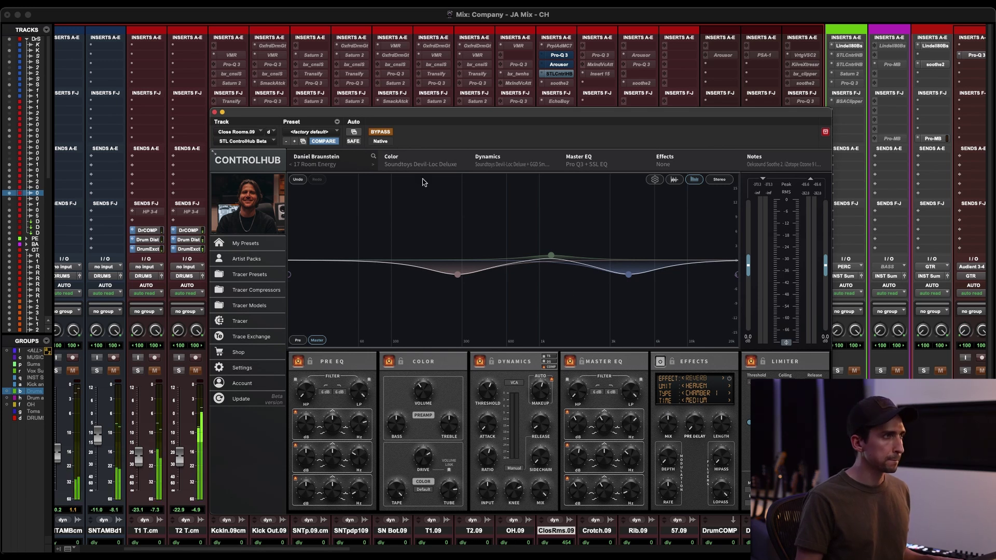
click(384, 132)
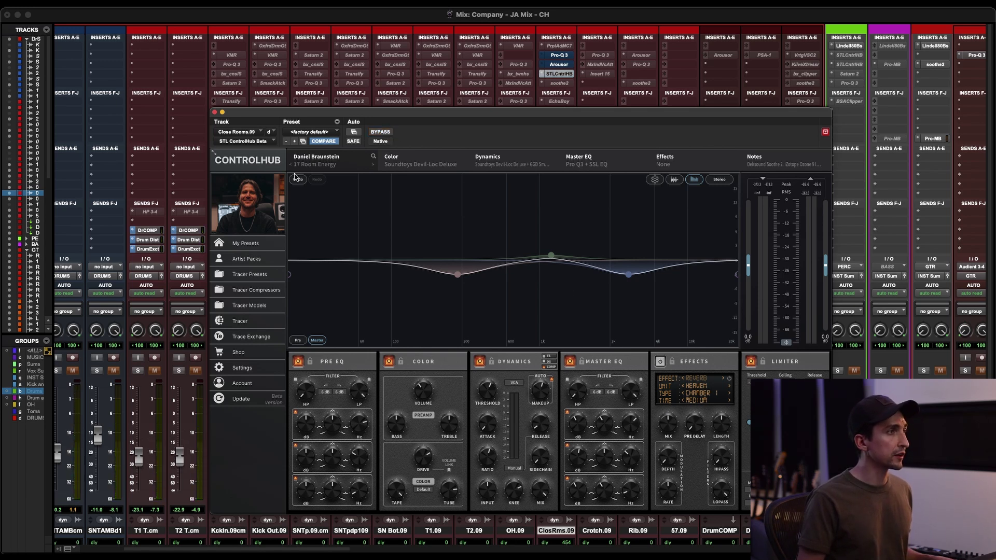
key(space)
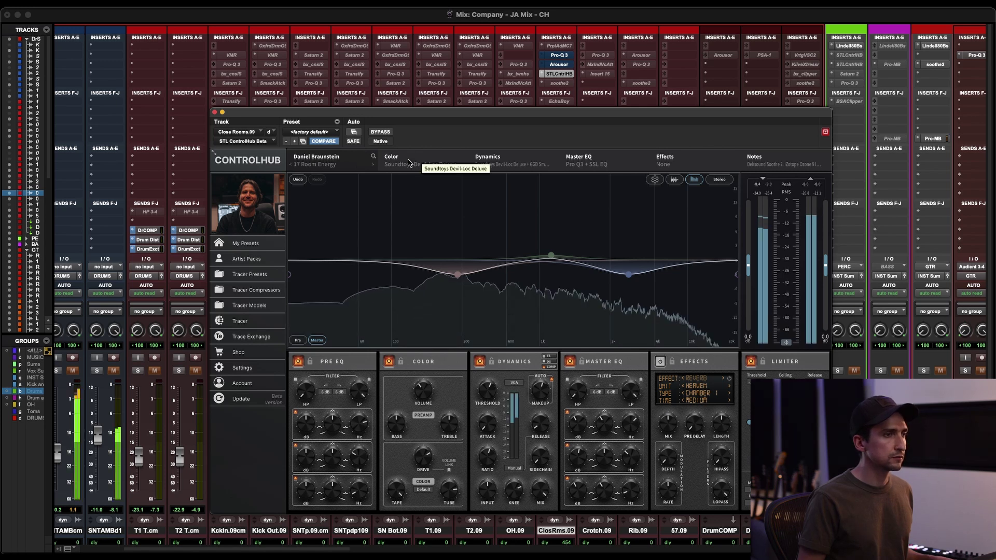
click(382, 133)
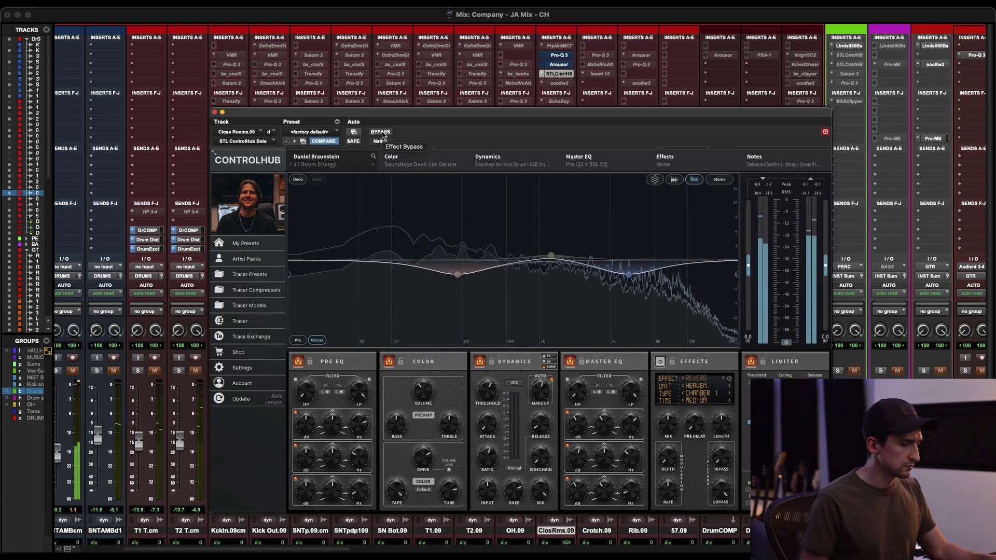
click(382, 133)
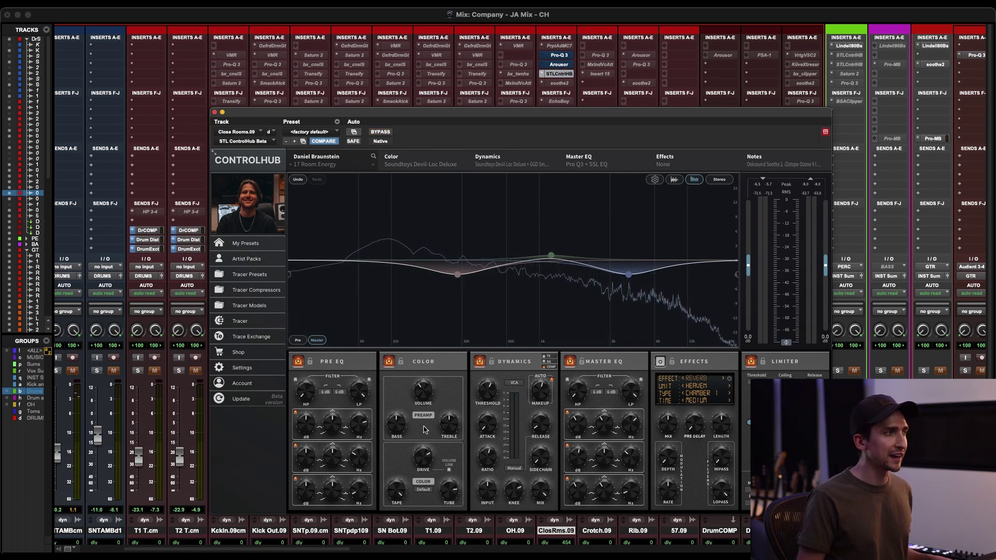
scroll(72, 338, left, 2)
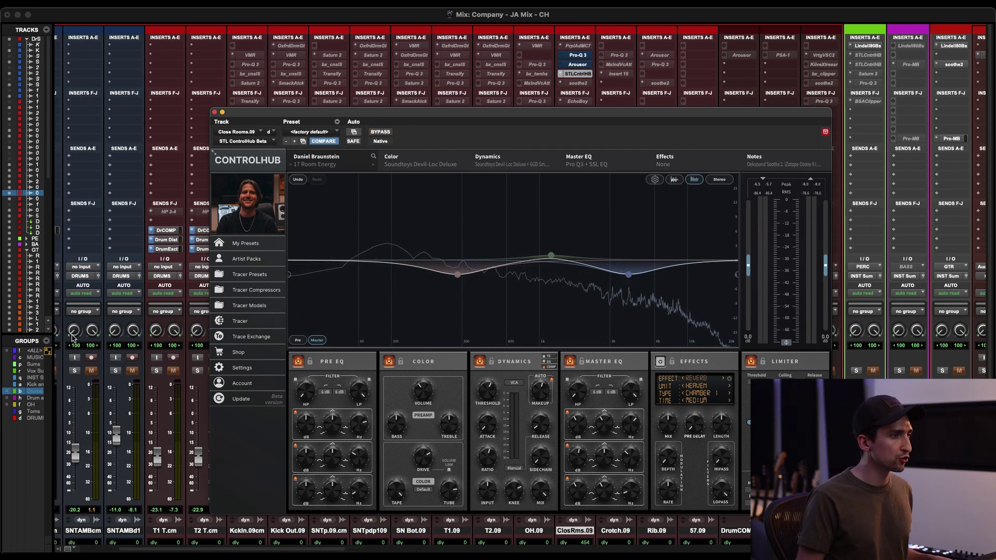
Lower the Color drive and switch the Color stage to a Distressor individual model
click(424, 490)
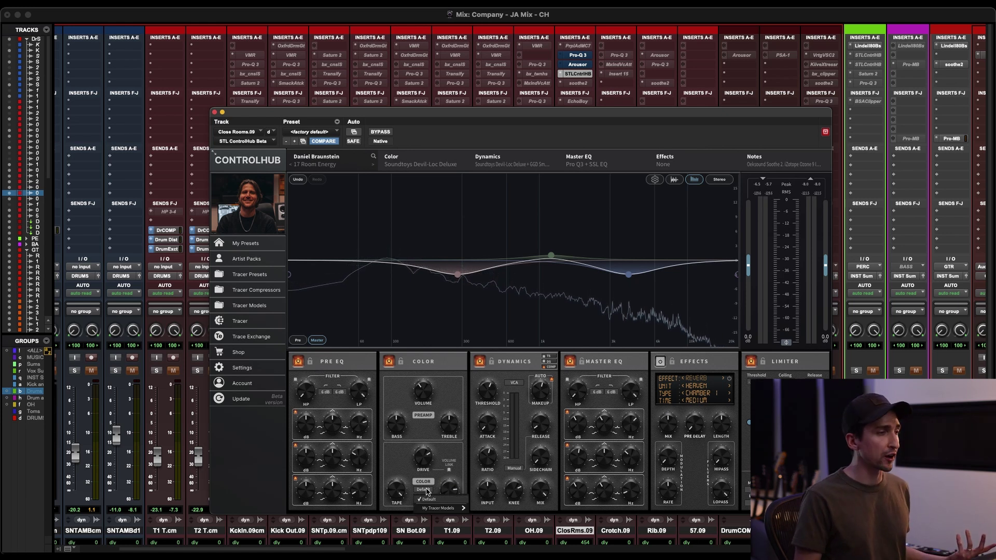
click(433, 500)
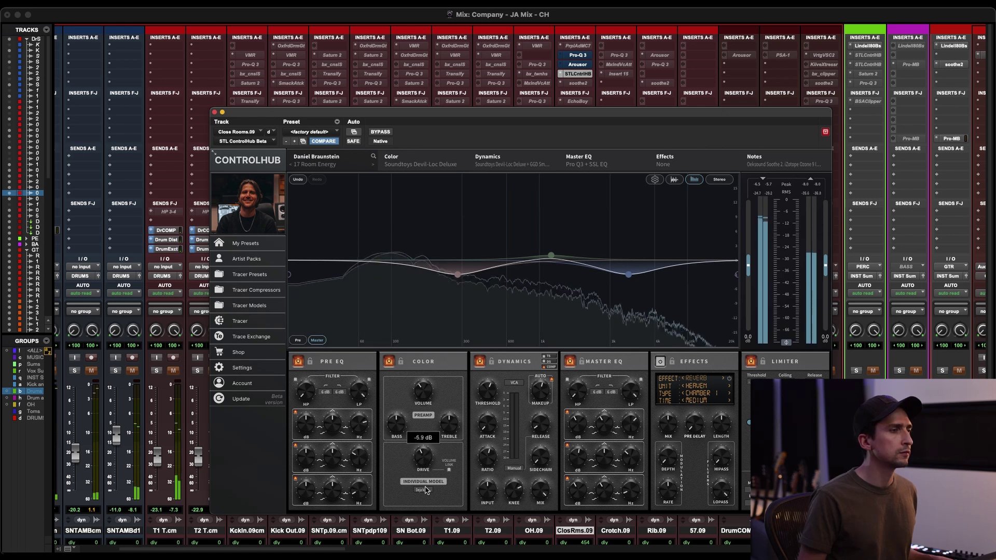
drag(429, 463, 426, 488)
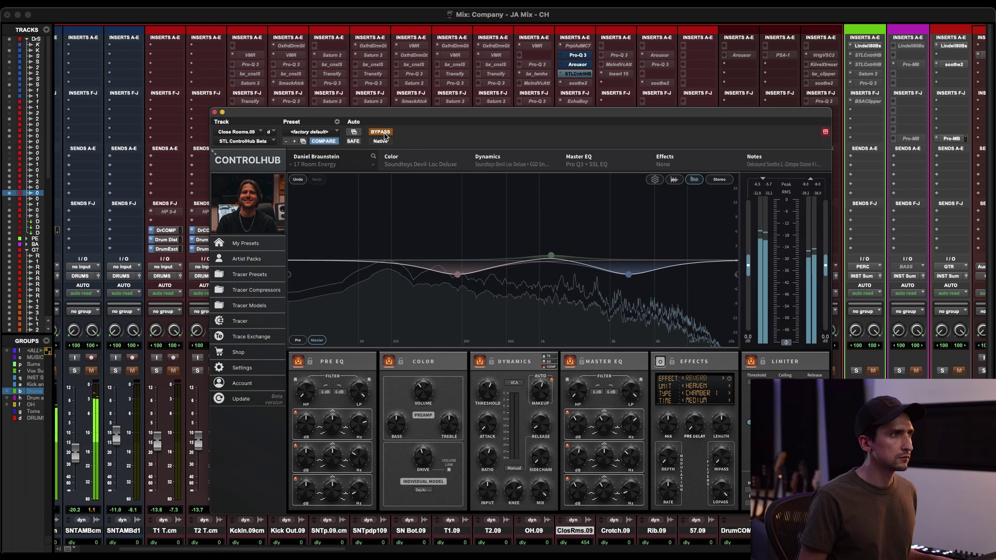
click(427, 492)
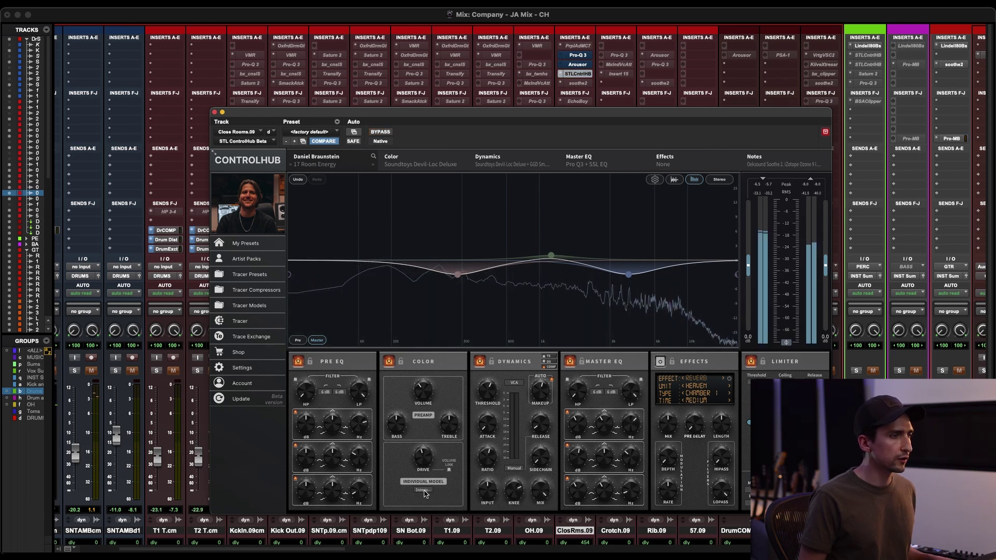
Scroll the mixer left to the Drums Sum strips and close the ControlHub window
mouse_move(425, 437)
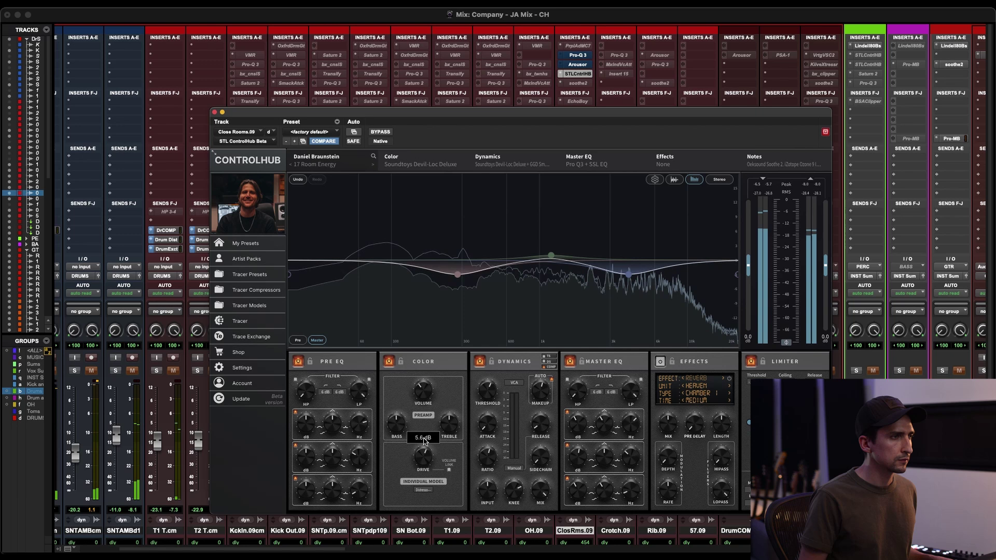
click(95, 364)
scroll(95, 364, left, 5)
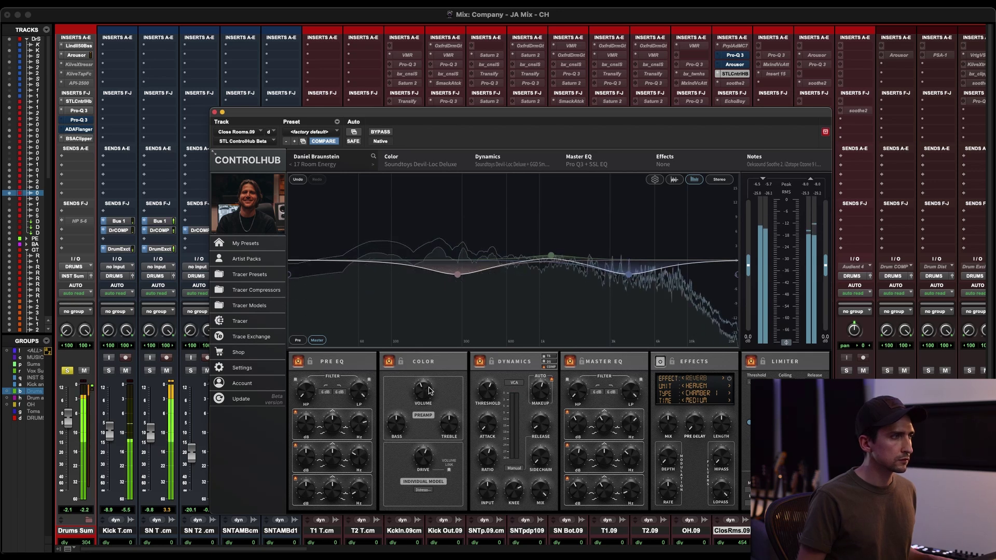
click(216, 113)
During playback, nudge the ClosRms.09 fader up slightly and unsolo the Drums Sum bus
click(733, 74)
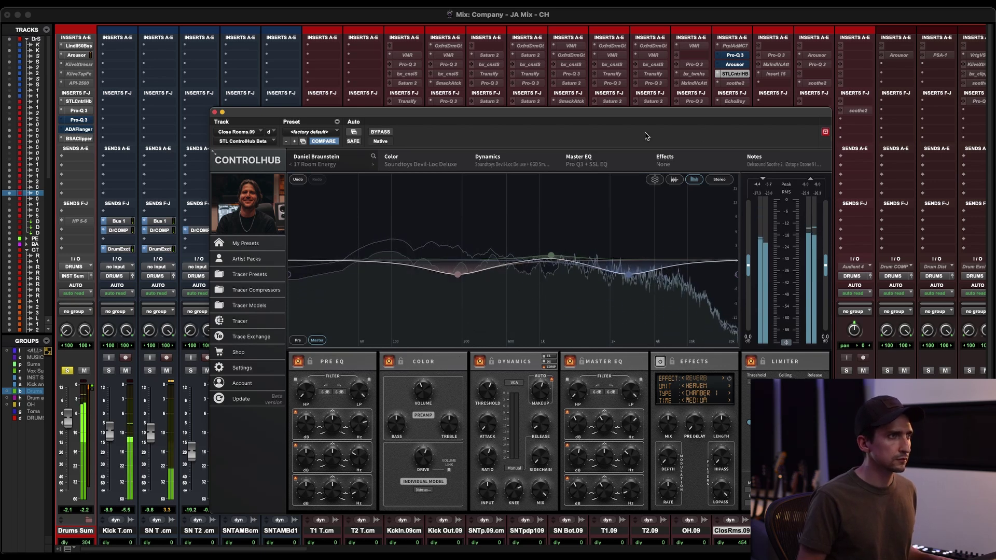
key(super+w)
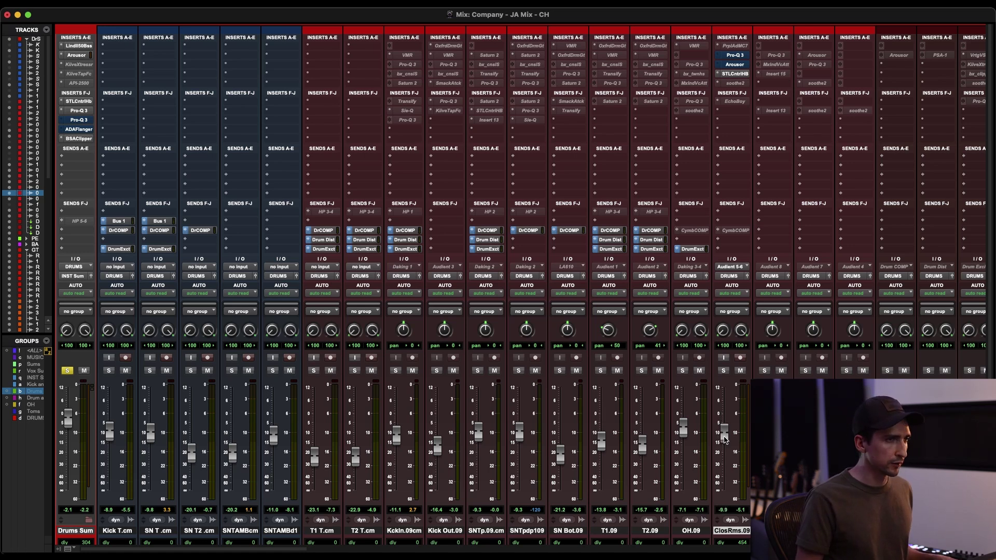
key(space)
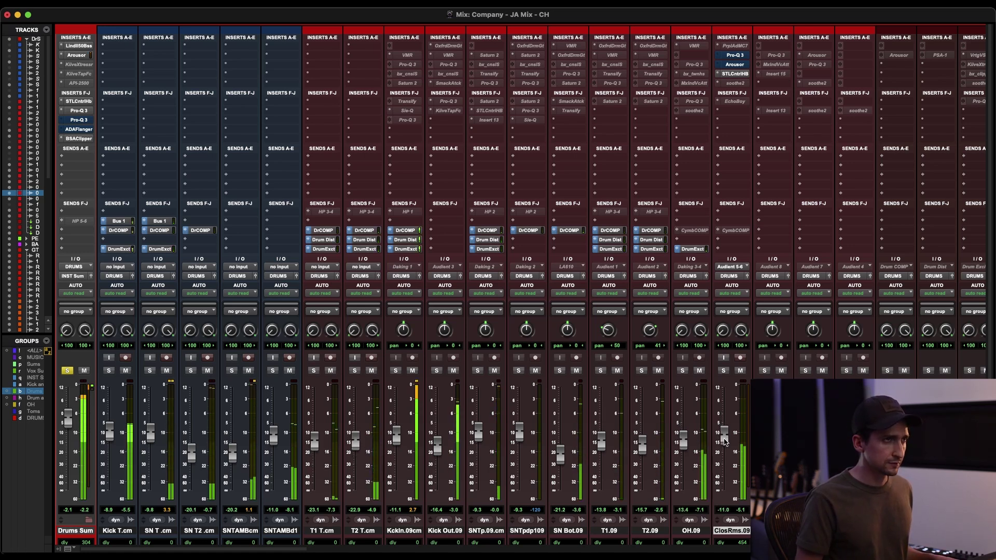
drag(725, 441, 724, 437)
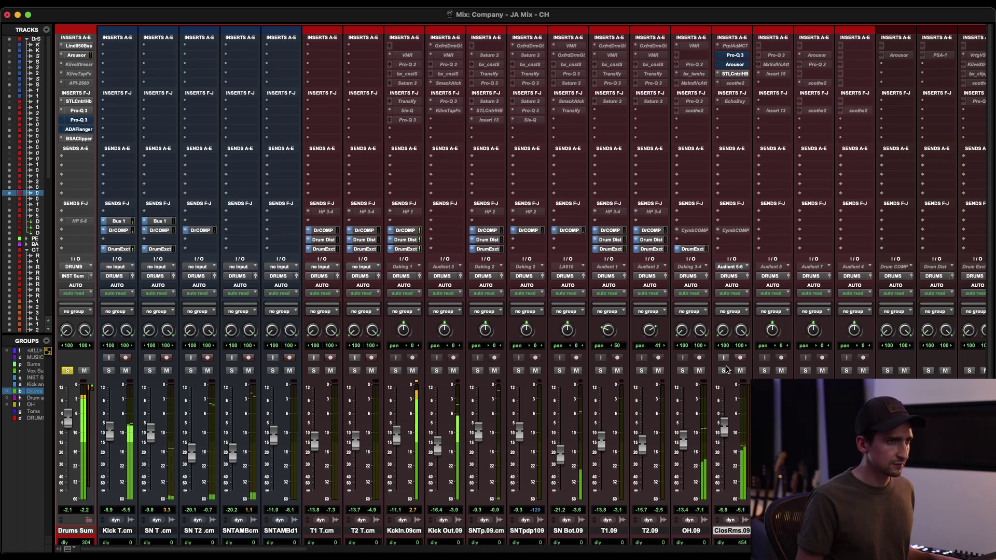
click(724, 370)
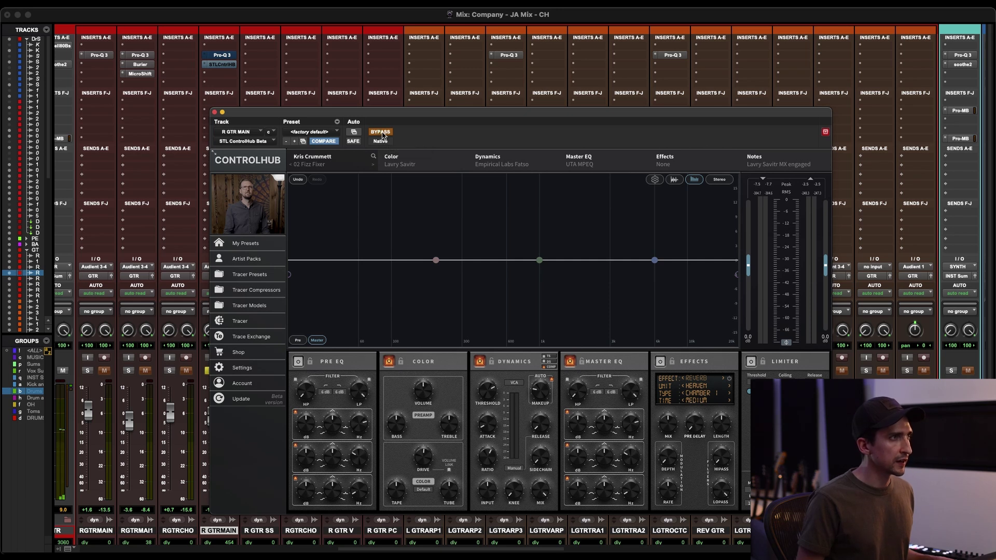
Re-enable the 02 Fuzz Fixer preset on R GTR MAIN, play the guitar, and A/B it against bypass
click(382, 134)
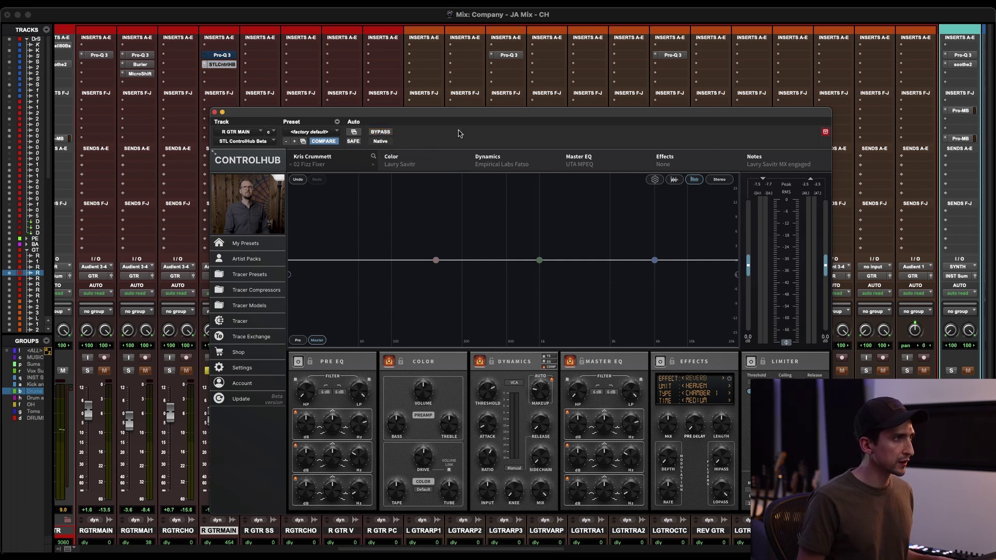
key(space)
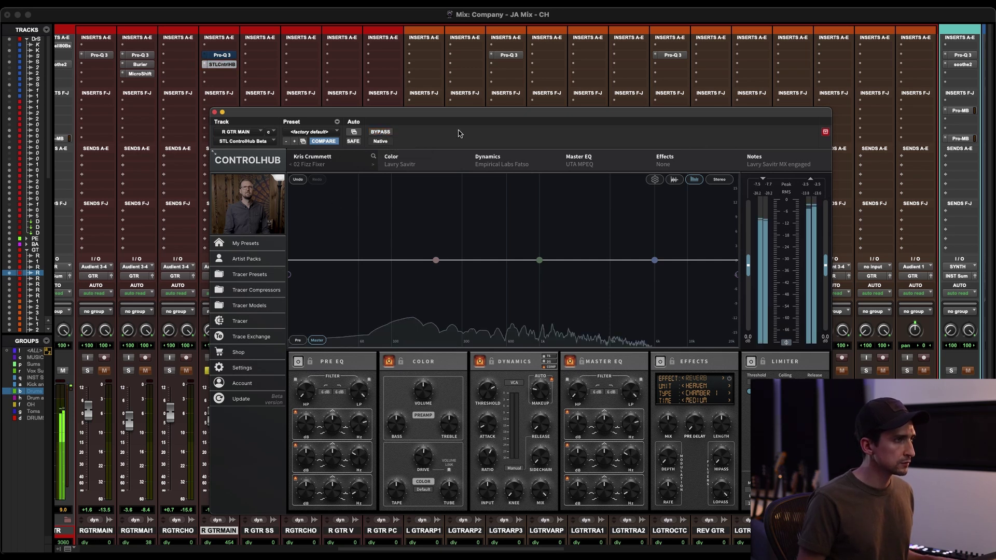
click(381, 133)
click(382, 132)
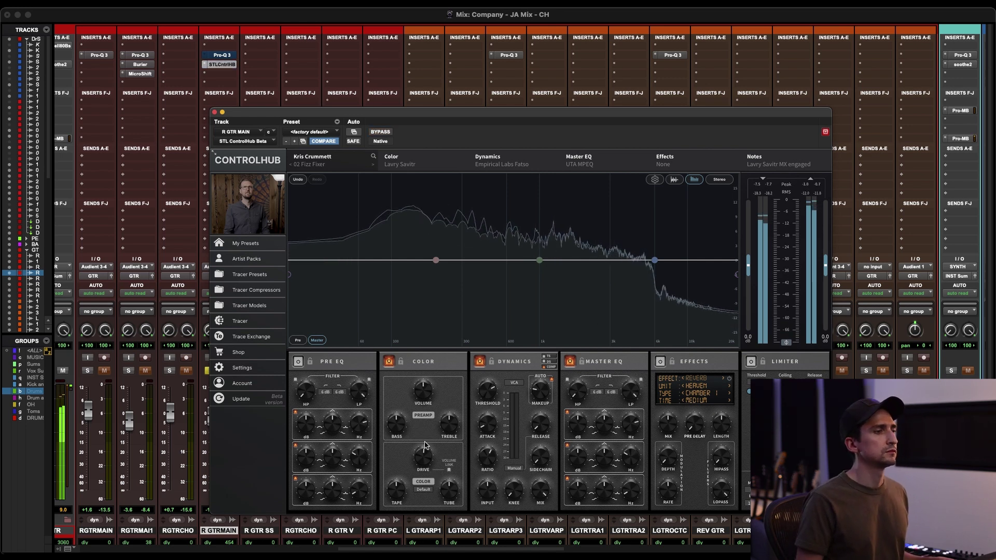
Try the Distressor Dist 2 Color model, then switch to Dione High THD and raise its drive
click(423, 489)
mouse_move(449, 508)
mouse_move(490, 508)
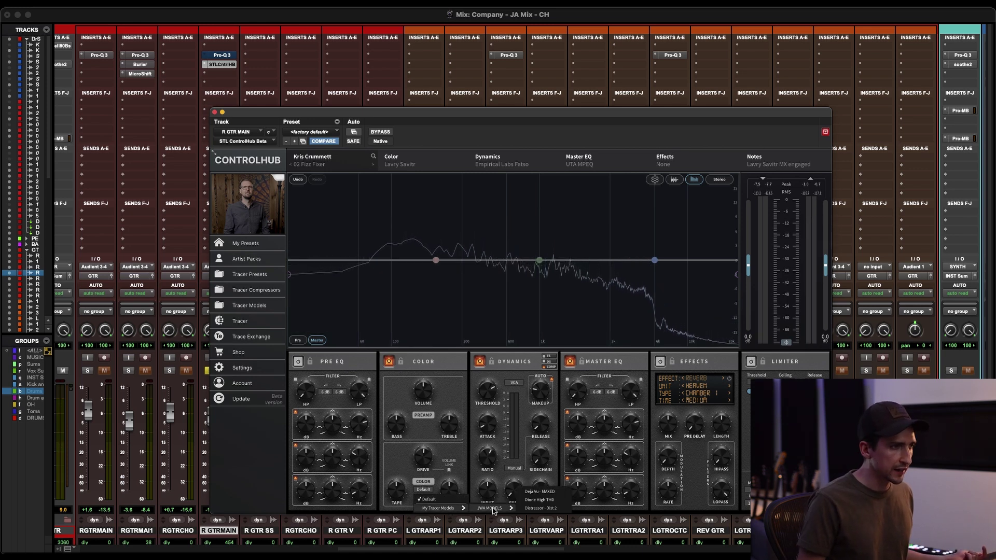
click(540, 508)
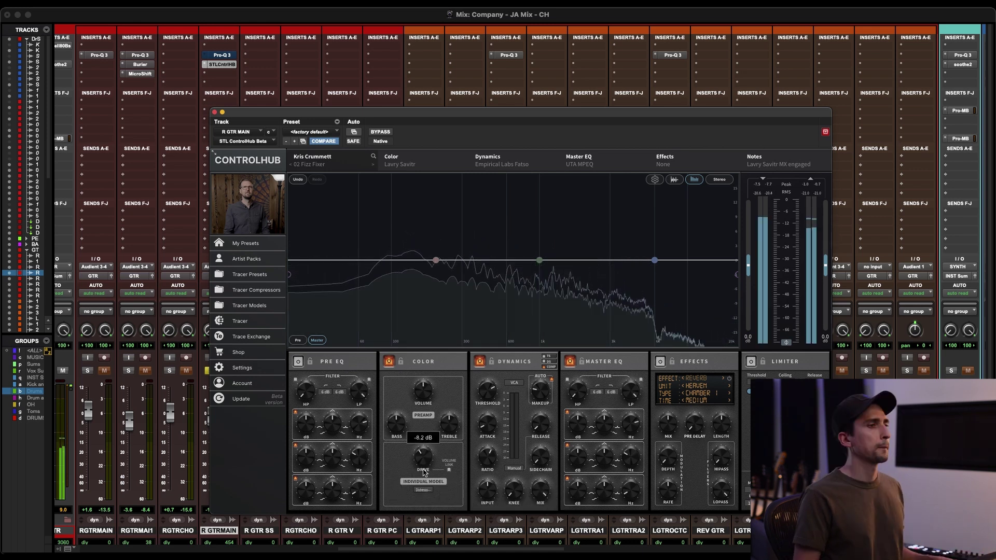
mouse_move(423, 381)
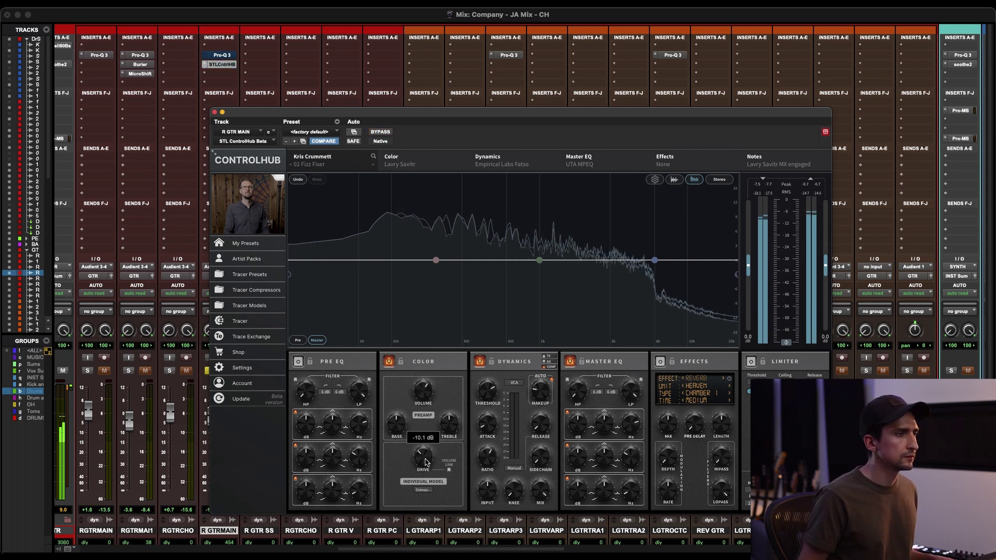
click(422, 490)
mouse_move(478, 508)
click(537, 500)
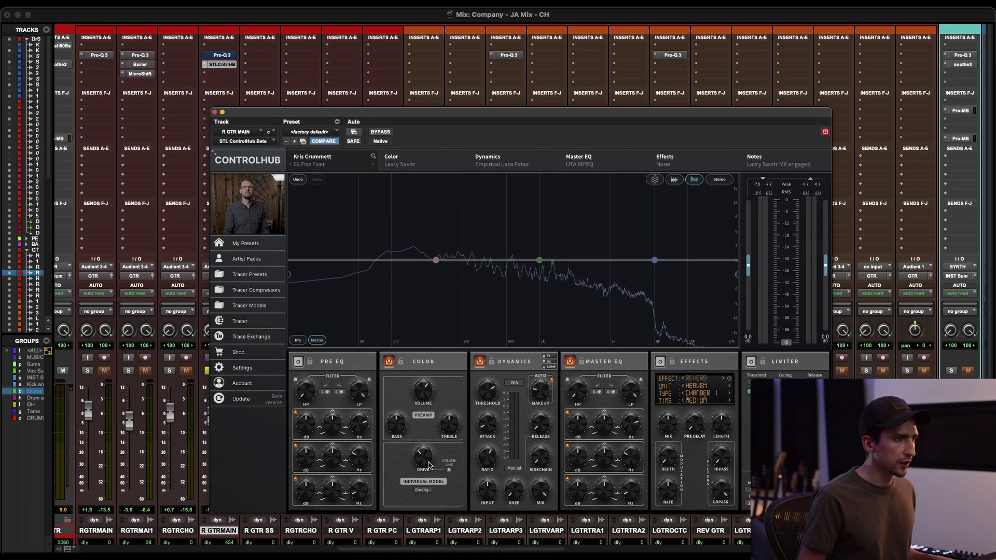
drag(428, 465, 420, 438)
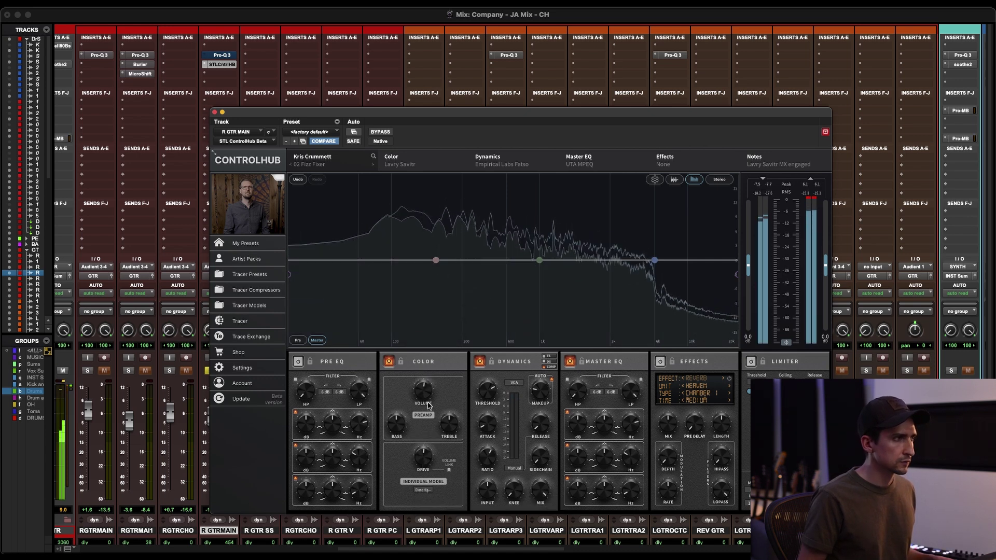
Compare the plugin against bypass soloed and in the full mix, re-solo R GTR MAIN, and stop playback
click(381, 135)
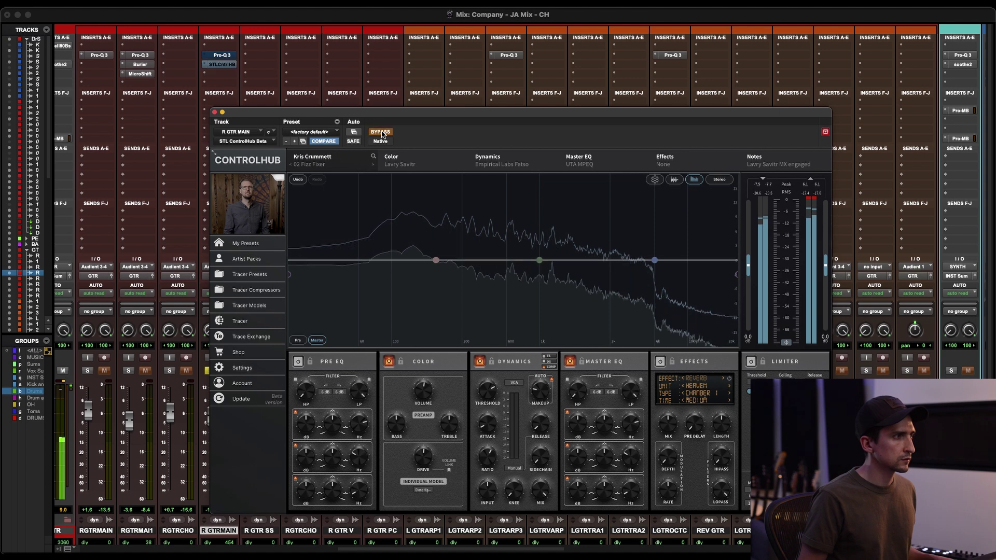
click(382, 134)
click(206, 371)
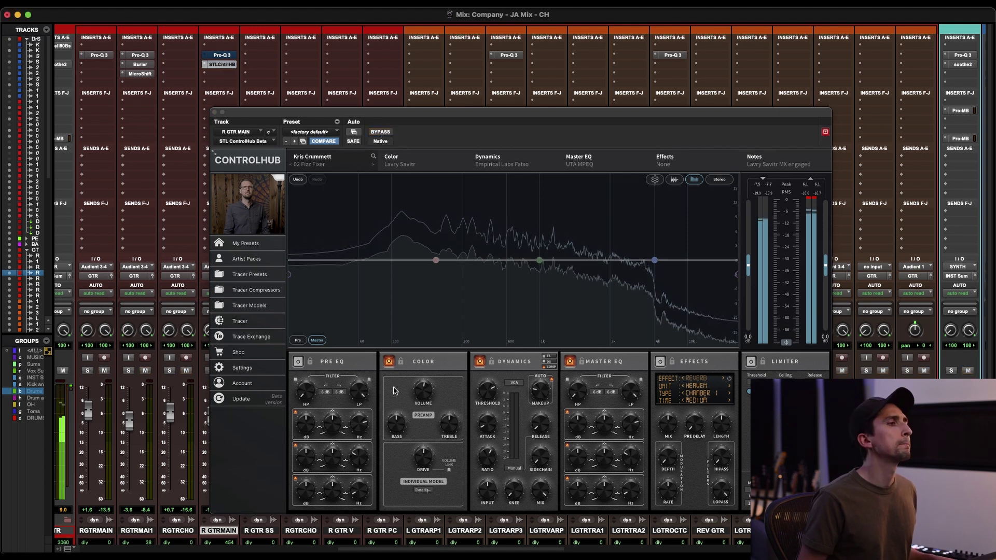
click(379, 133)
click(379, 133)
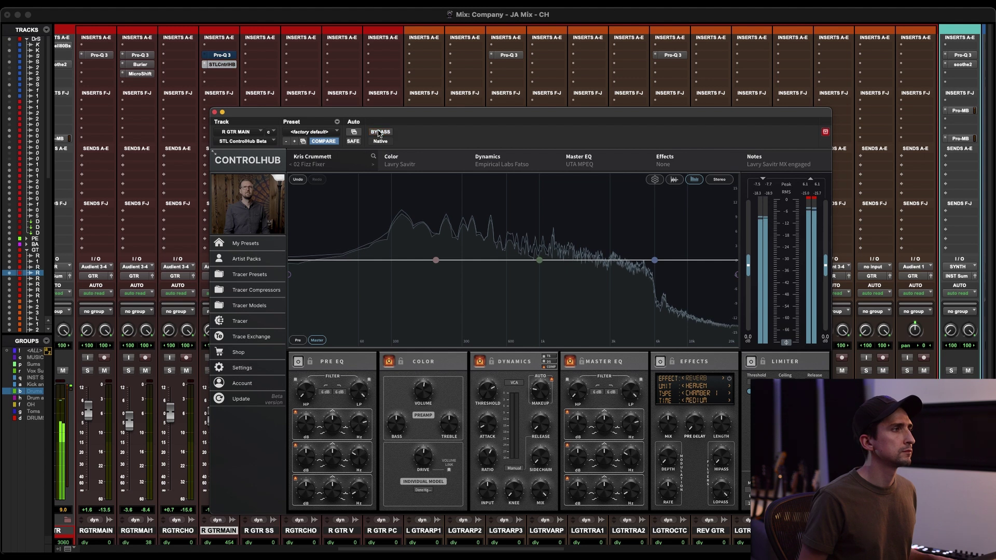
click(206, 371)
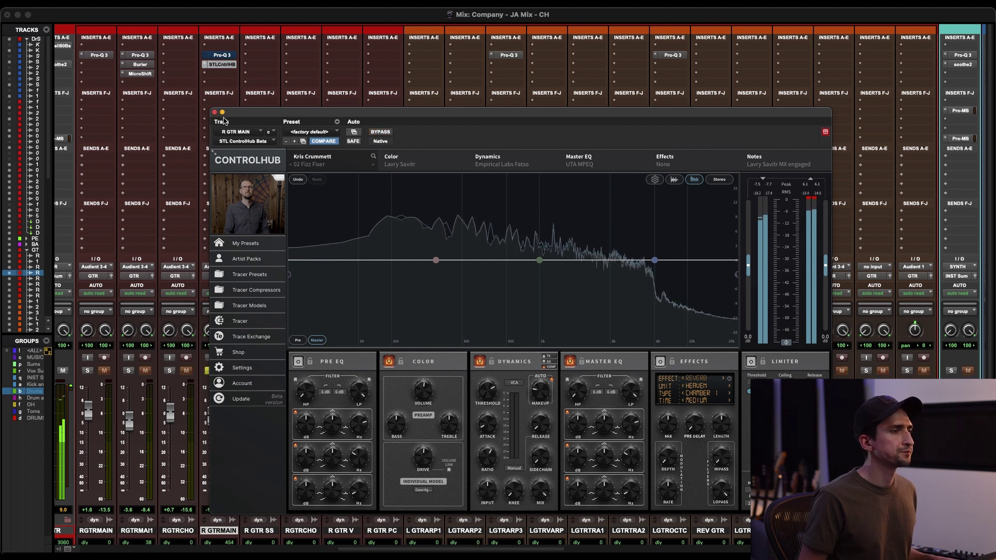
key(space)
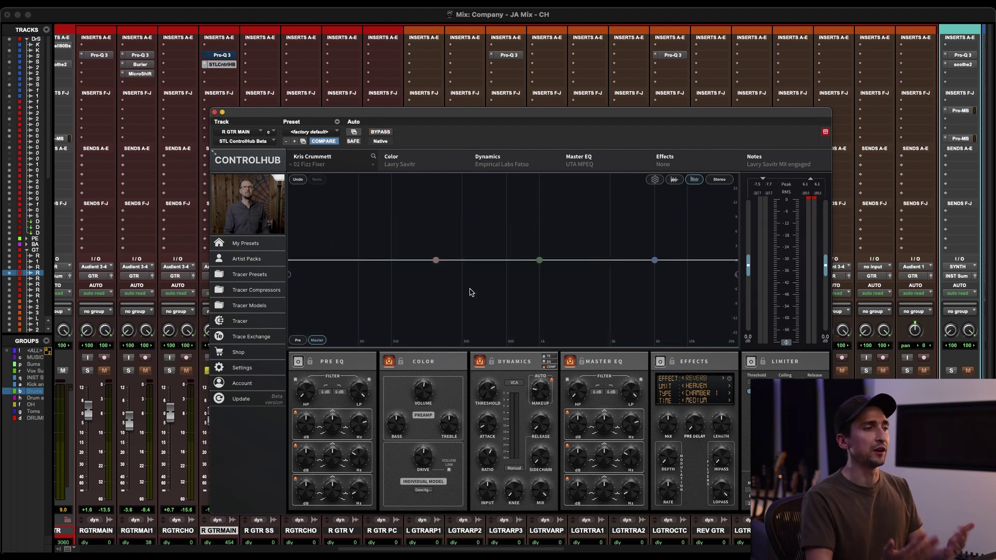